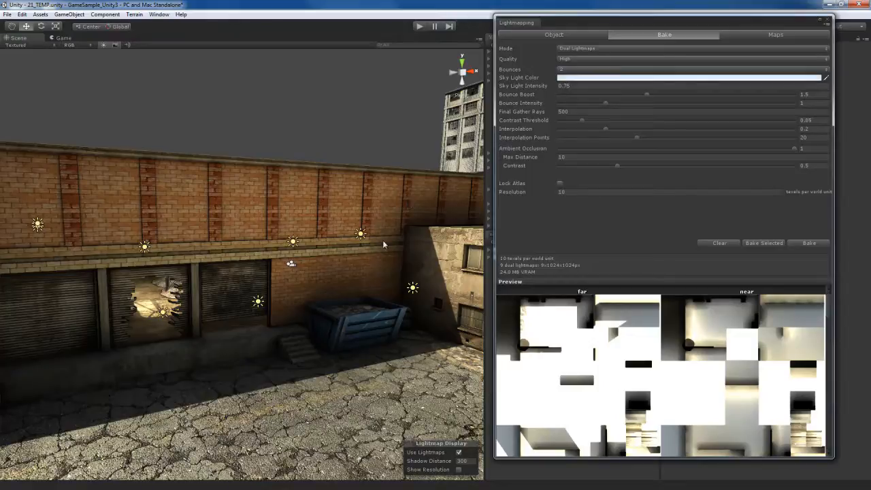
# Select the sun light above the warehouse exterior and show its object-level lightmapping settings.
pyautogui.moveTo(386, 230); pyautogui.dragTo(278, 239, button='right')
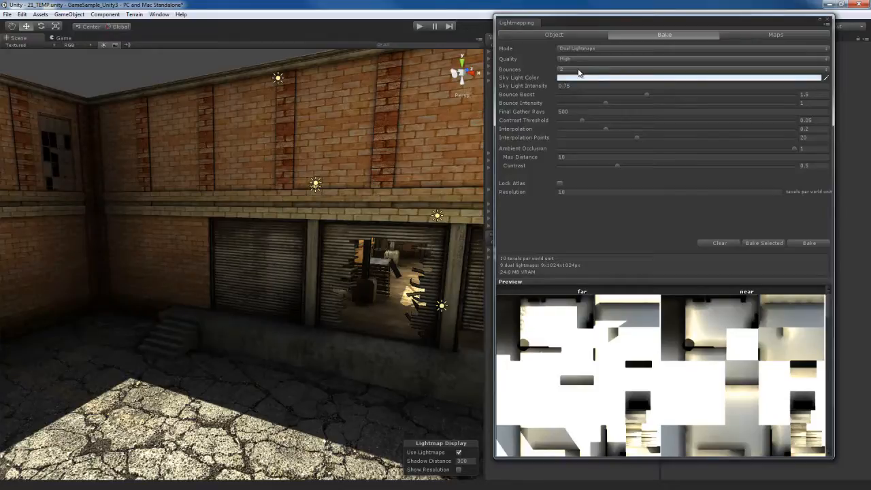
pyautogui.moveTo(518, 99)
pyautogui.moveTo(276, 248); pyautogui.dragTo(292, 224, button='right')
pyautogui.press('s')
pyautogui.click(235, 170)
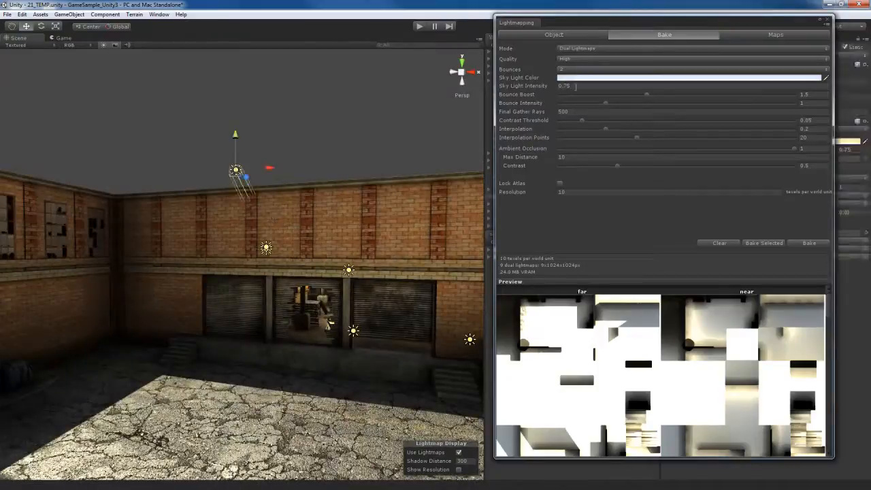
pyautogui.click(544, 34)
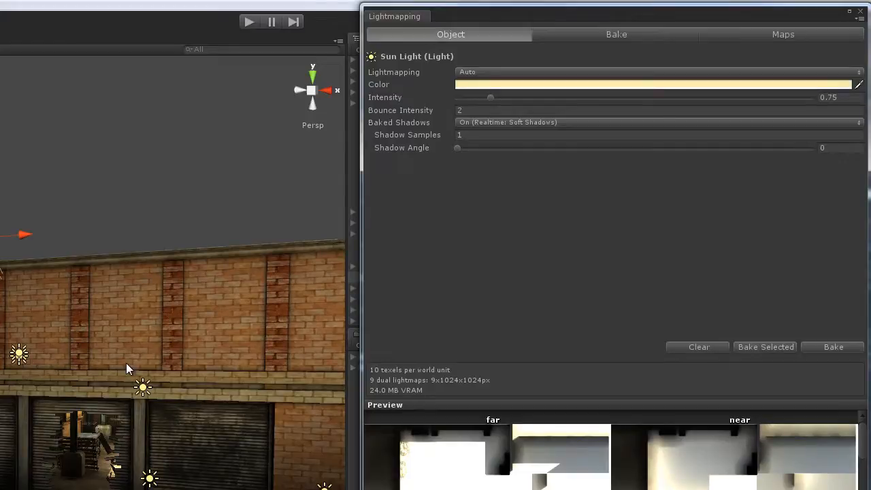
# Examine the baked lighting throughout the warehouse interior, from the columns to the skylight and crates, and close the Lightmapping window.
pyautogui.moveTo(127, 363); pyautogui.dragTo(193, 376, button='right')
pyautogui.press('w')
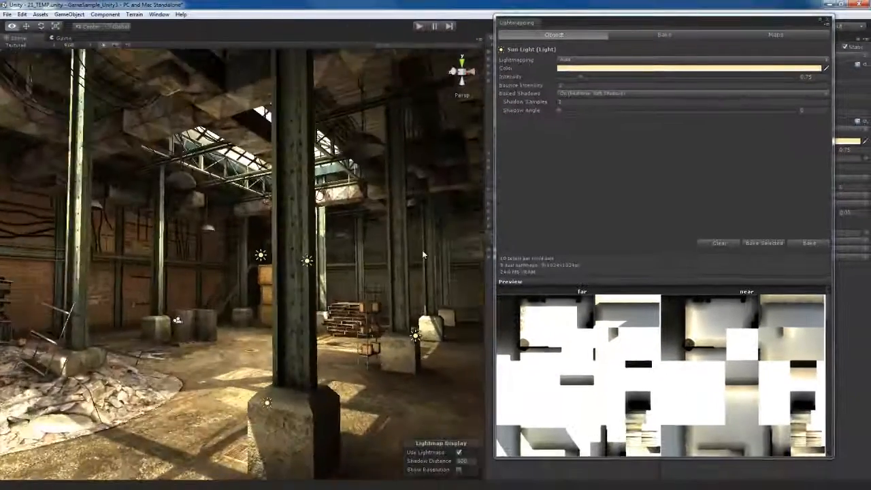
pyautogui.press('w')
pyautogui.moveTo(423, 252); pyautogui.dragTo(445, 253, button='right')
pyautogui.moveTo(217, 268); pyautogui.dragTo(249, 240, button='right')
pyautogui.moveTo(415, 238); pyautogui.dragTo(225, 234, button='right')
pyautogui.moveTo(449, 225); pyautogui.dragTo(242, 311, button='right')
pyautogui.moveTo(408, 297); pyautogui.dragTo(381, 288, button='right')
pyautogui.moveTo(301, 292); pyautogui.dragTo(325, 298, button='right')
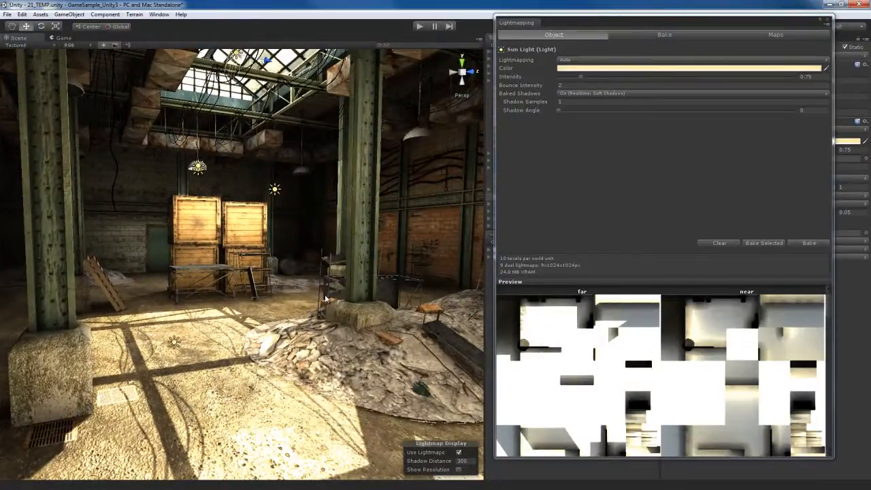
pyautogui.click(827, 21)
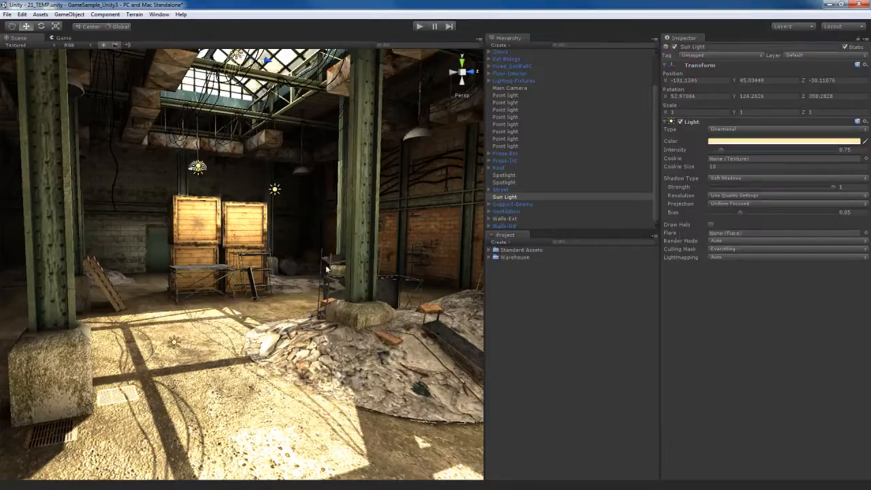
# Select the debris pile around the column and lower its material's alpha cutoff to about half.
pyautogui.moveTo(267, 300); pyautogui.dragTo(290, 351, button='right')
pyautogui.press('s')
pyautogui.click(305, 321)
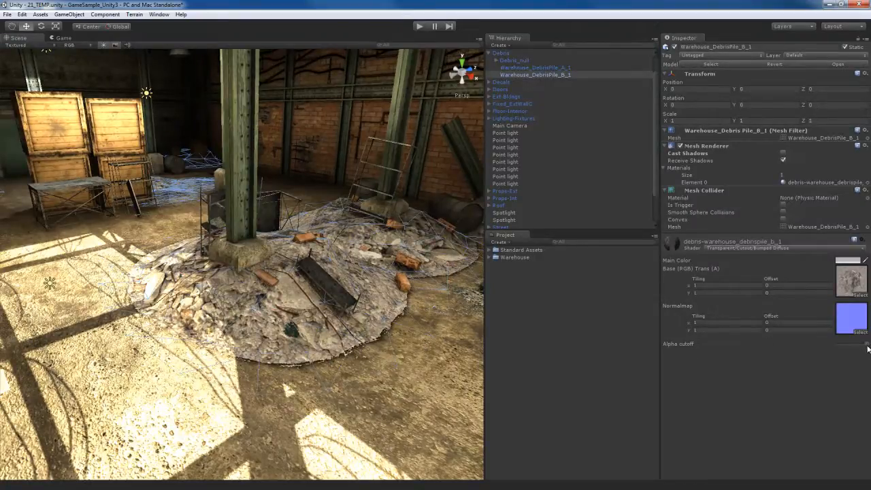
pyautogui.moveTo(867, 347); pyautogui.dragTo(851, 345)
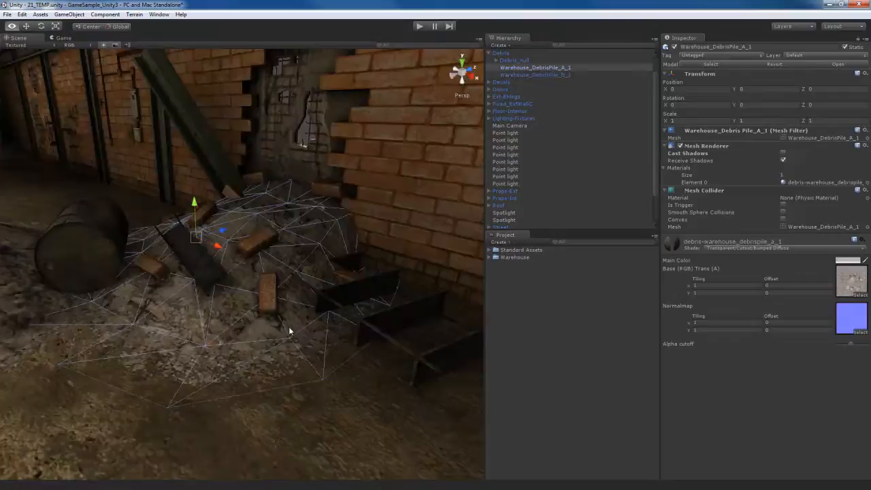
# Select the wall damage decal on the interior brick wall and lower its material's alpha cutoff to about half.
pyautogui.moveTo(289, 326); pyautogui.dragTo(375, 286, button='right')
pyautogui.click(288, 283)
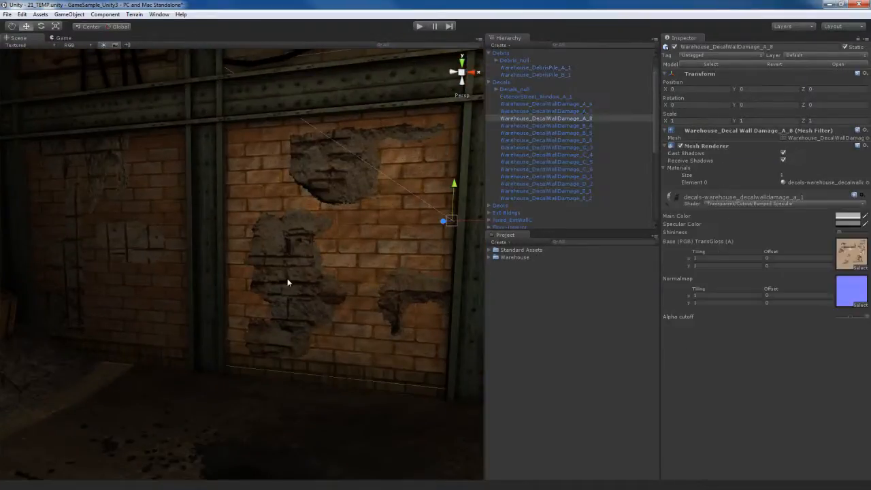
pyautogui.moveTo(869, 316); pyautogui.dragTo(851, 317)
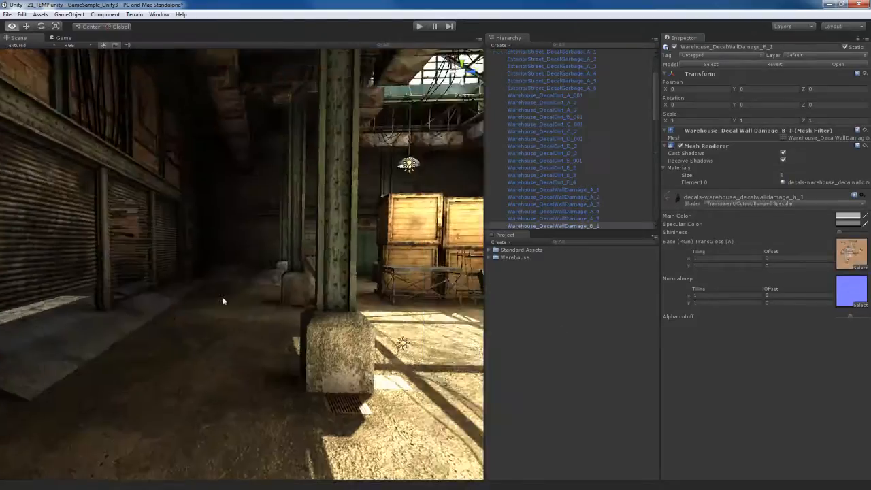
# View the warehouse's shaded exterior wall and open the scene's Render Settings.
pyautogui.moveTo(224, 301); pyautogui.dragTo(261, 318, button='right')
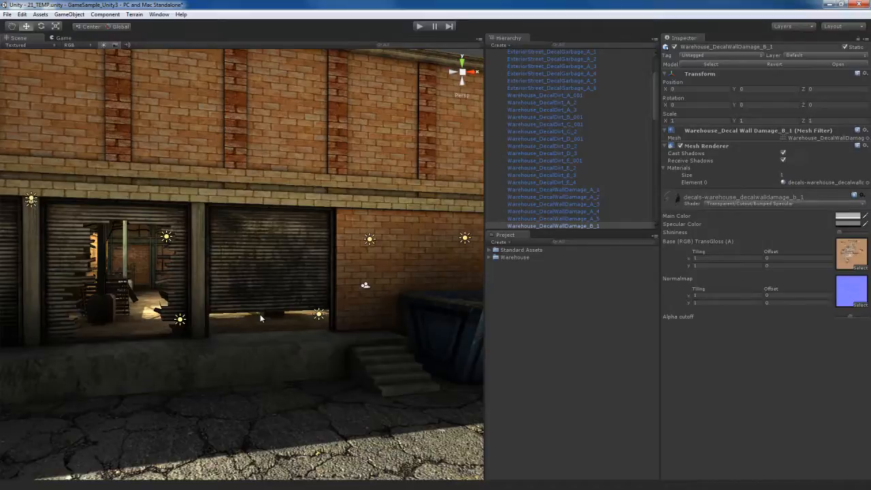
pyautogui.moveTo(260, 313); pyautogui.dragTo(246, 290, button='right')
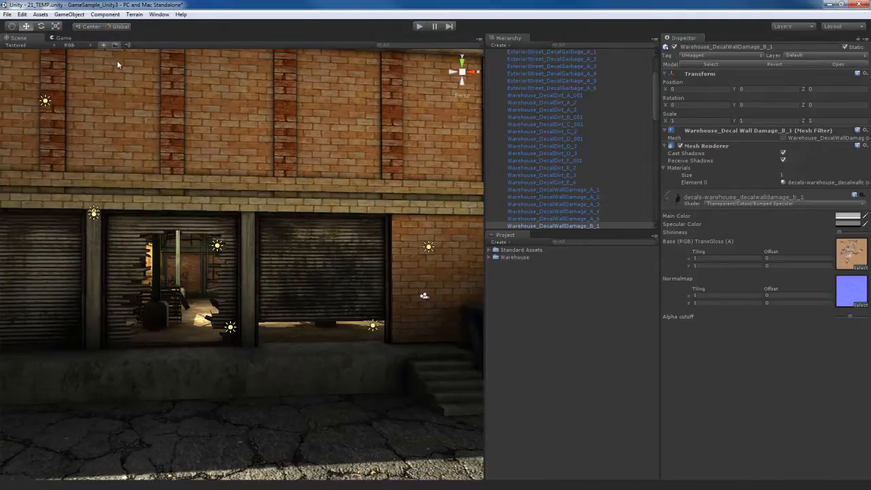
pyautogui.moveTo(279, 226); pyautogui.dragTo(313, 206, button='right')
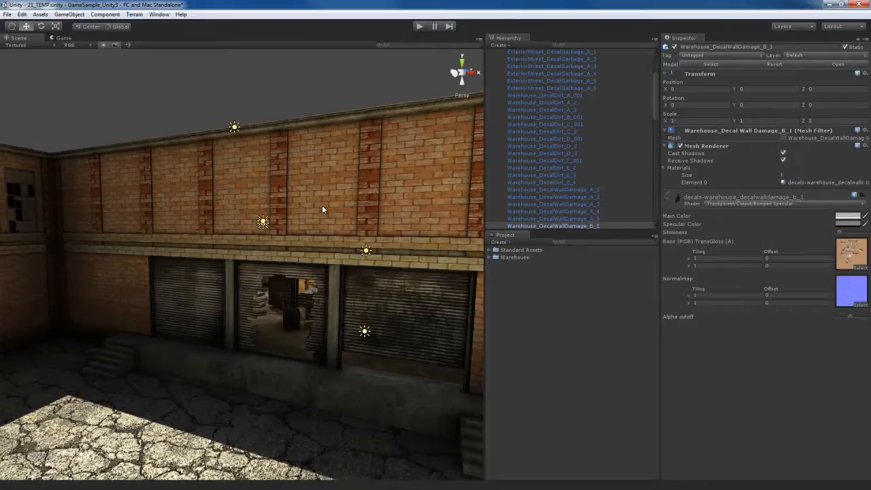
pyautogui.click(21, 14)
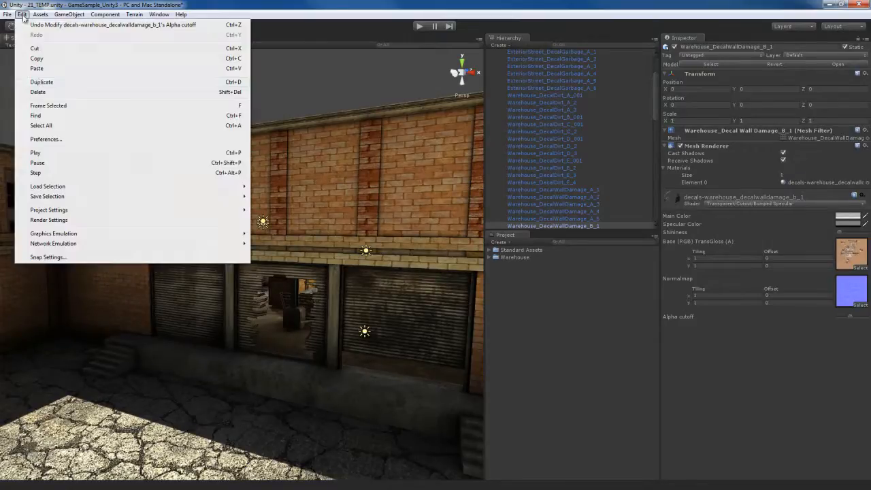
pyautogui.click(53, 222)
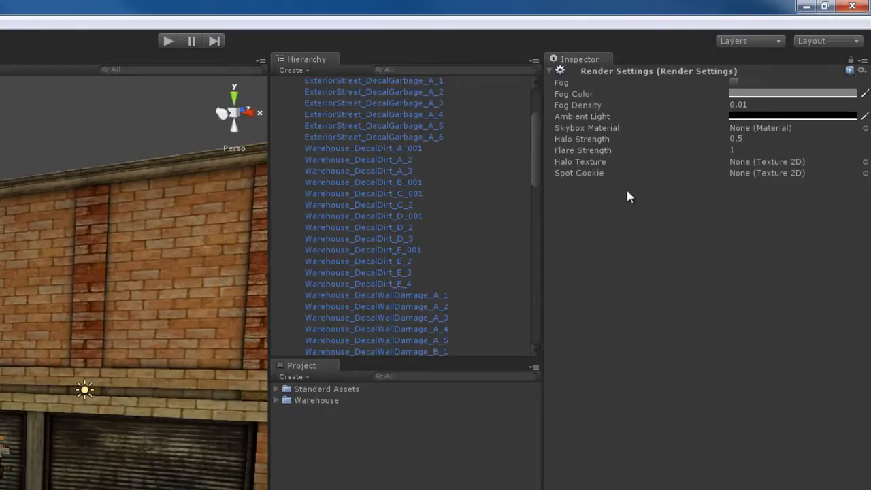
# Try a muted red ambient light with hue 0, saturation 112 and value 152, and check its effect outside and inside the warehouse.
pyautogui.click(751, 117)
pyautogui.moveTo(158, 397)
pyautogui.mouseDown()
pyautogui.moveTo(214, 342)
pyautogui.moveTo(159, 356)
pyautogui.moveTo(187, 351)
pyautogui.mouseUp()
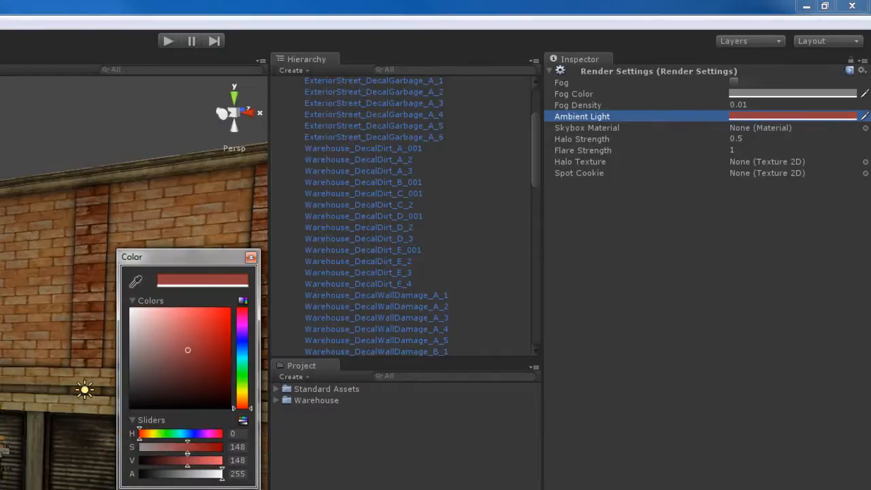
pyautogui.moveTo(192, 357)
pyautogui.mouseDown()
pyautogui.moveTo(183, 345)
pyautogui.moveTo(178, 376)
pyautogui.moveTo(198, 345)
pyautogui.moveTo(159, 366)
pyautogui.moveTo(175, 350)
pyautogui.mouseUp()
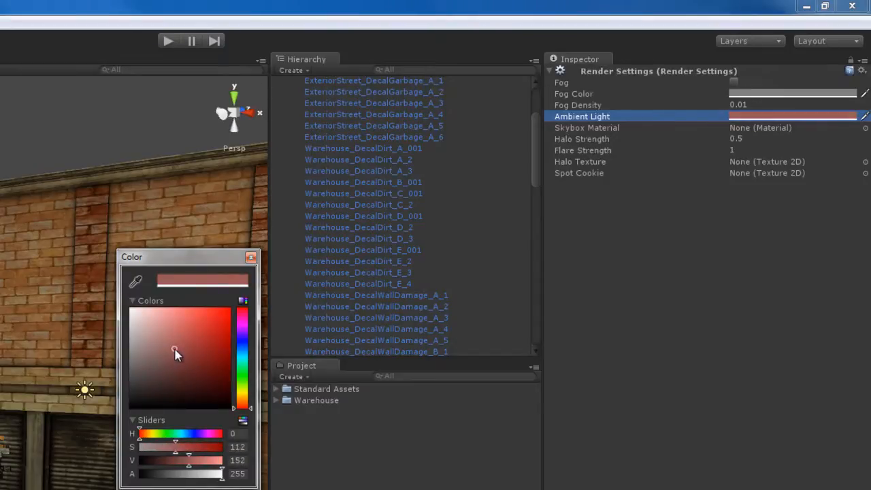
pyautogui.keyDown('alt'); pyautogui.moveTo(23, 424); pyautogui.dragTo(23, 442); pyautogui.keyUp('alt')
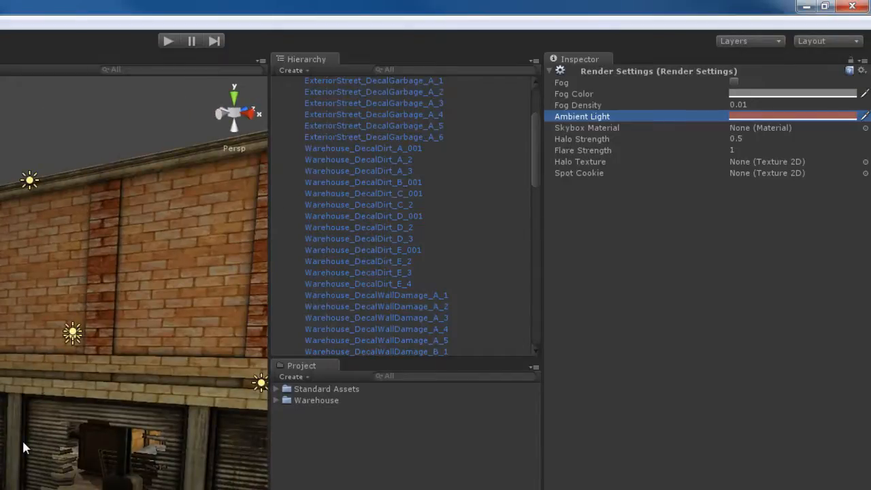
pyautogui.keyDown('alt'); pyautogui.moveTo(22, 442); pyautogui.dragTo(41, 431); pyautogui.keyUp('alt')
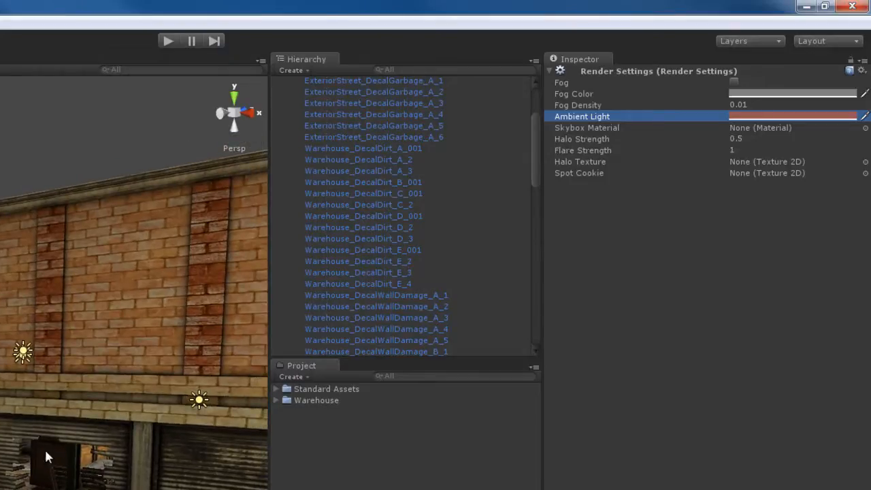
pyautogui.moveTo(21, 475); pyautogui.dragTo(16, 447, button='right')
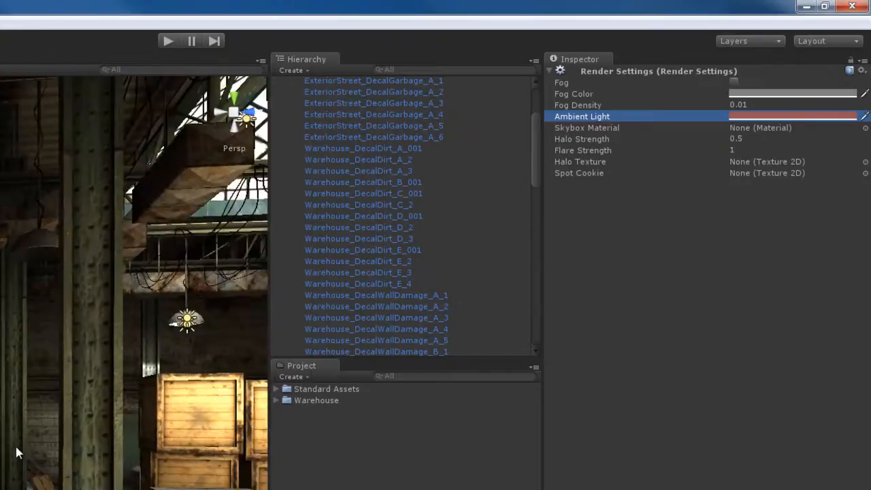
# Set the ambient light back to pure black.
pyautogui.click(754, 117)
pyautogui.moveTo(171, 356)
pyautogui.mouseDown()
pyautogui.moveTo(150, 359)
pyautogui.moveTo(112, 426)
pyautogui.mouseUp()
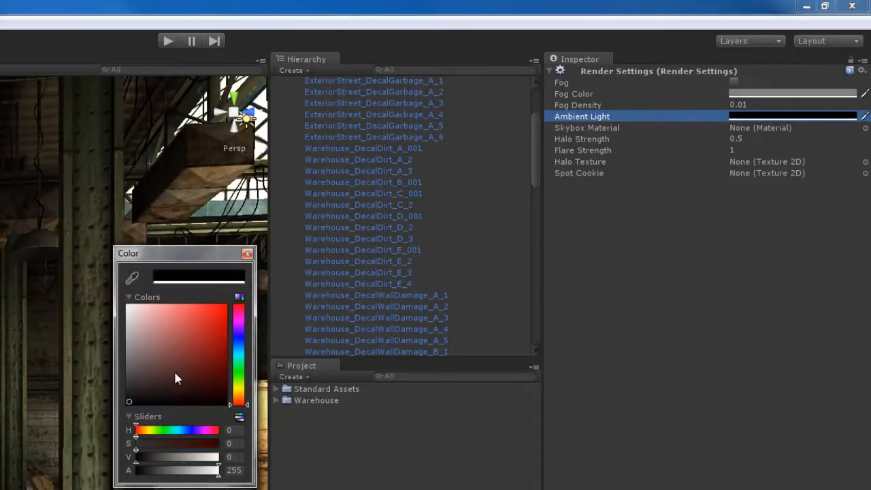
pyautogui.click(247, 254)
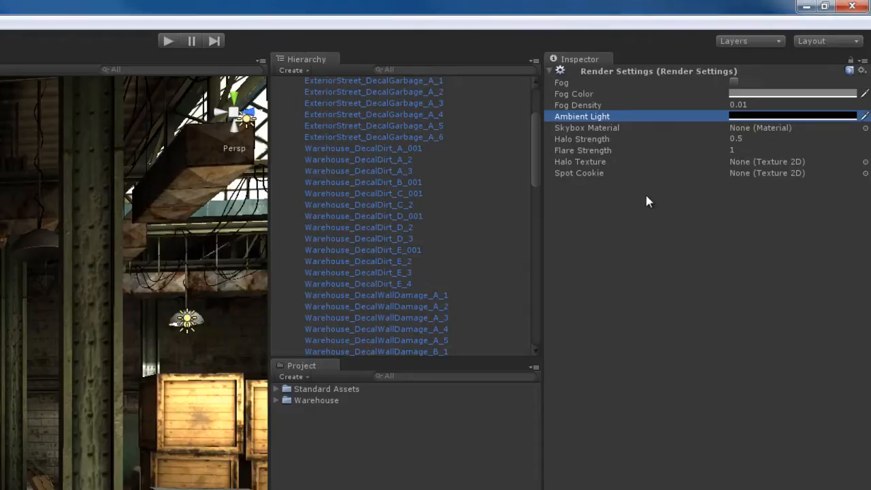
# Locate the Skybox Material setting and expand the Skyboxes folder in Standard Assets, with its Textures subfolder collapsed.
pyautogui.scroll(-5, 227, 372)
pyautogui.moveTo(14, 367); pyautogui.dragTo(330, 210, button='right')
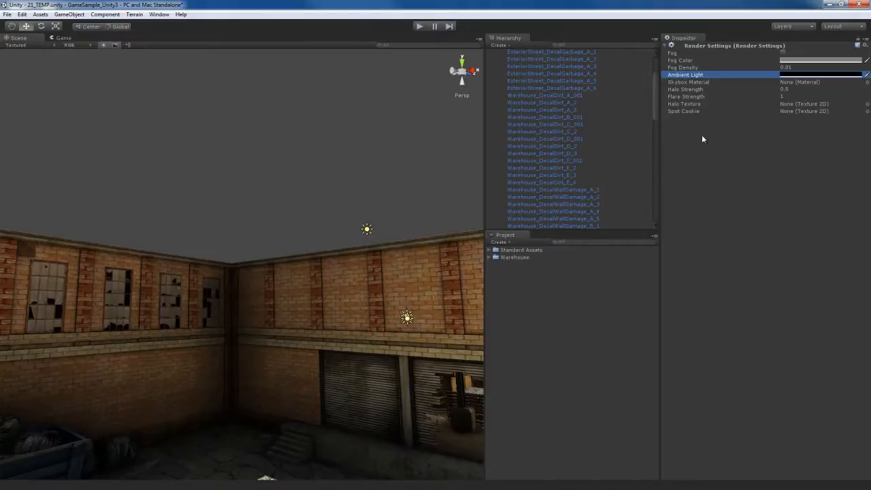
pyautogui.click(676, 82)
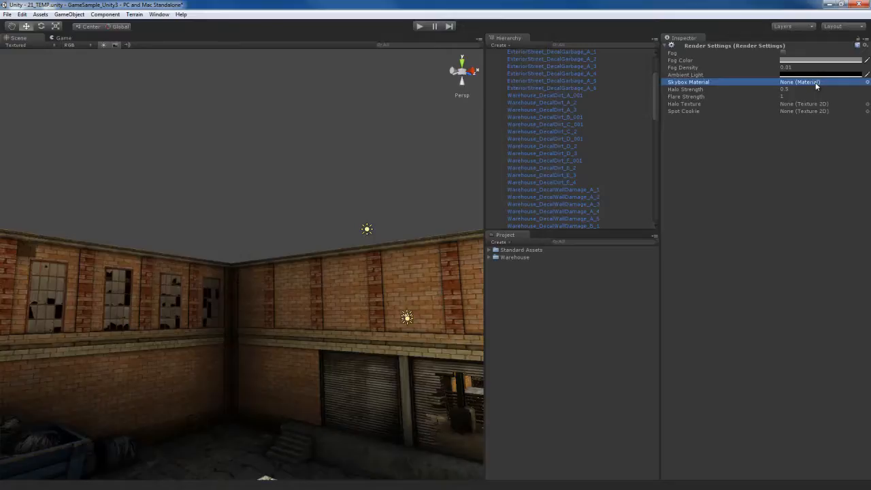
pyautogui.click(517, 251)
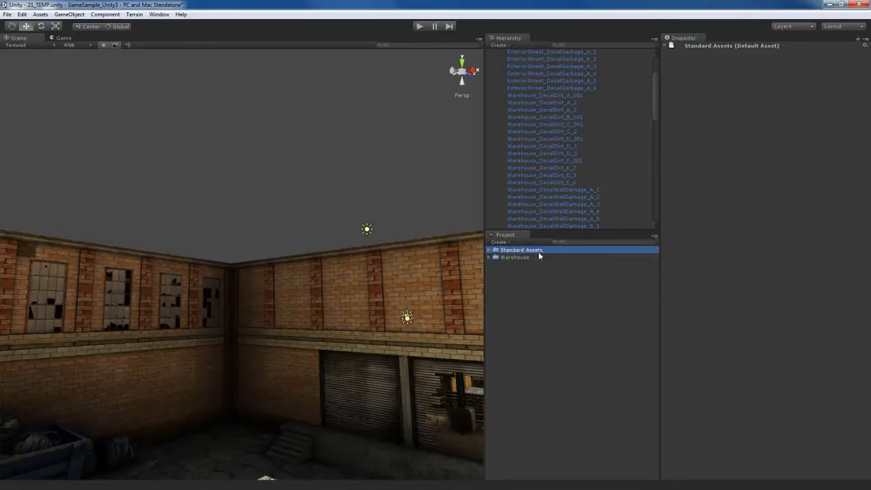
pyautogui.click(489, 250)
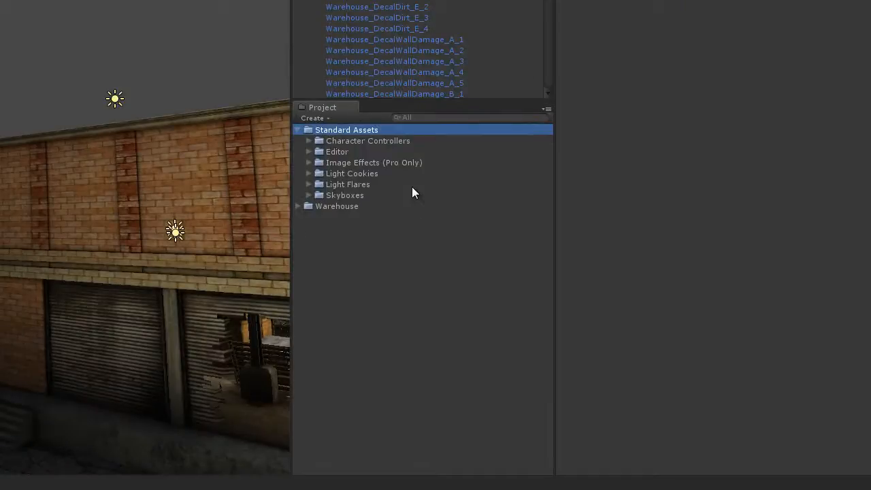
pyautogui.click(340, 196)
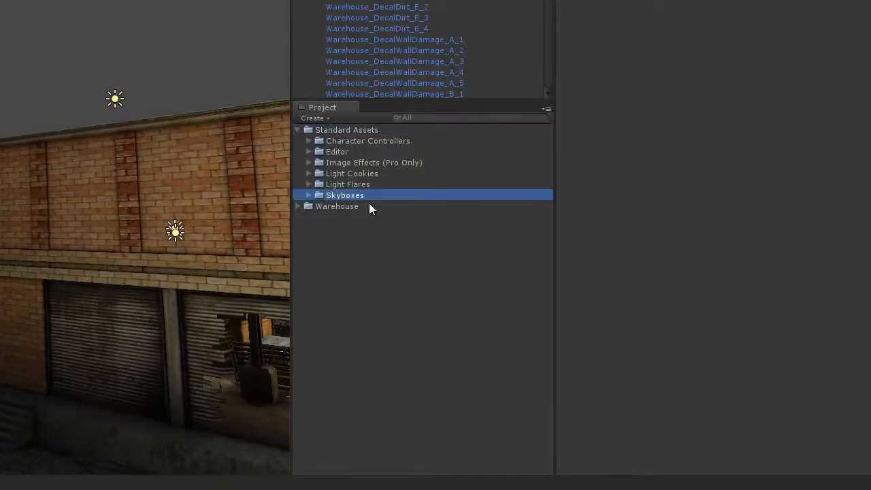
pyautogui.click(308, 195)
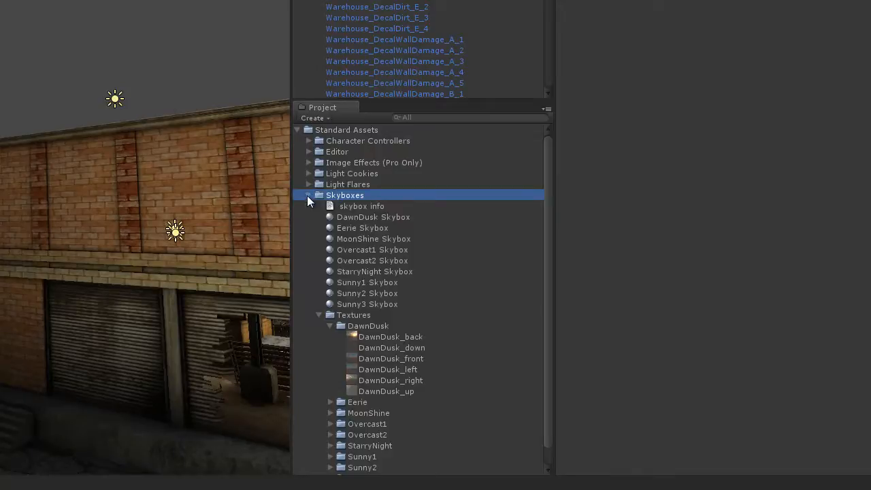
pyautogui.click(330, 327)
pyautogui.click(319, 315)
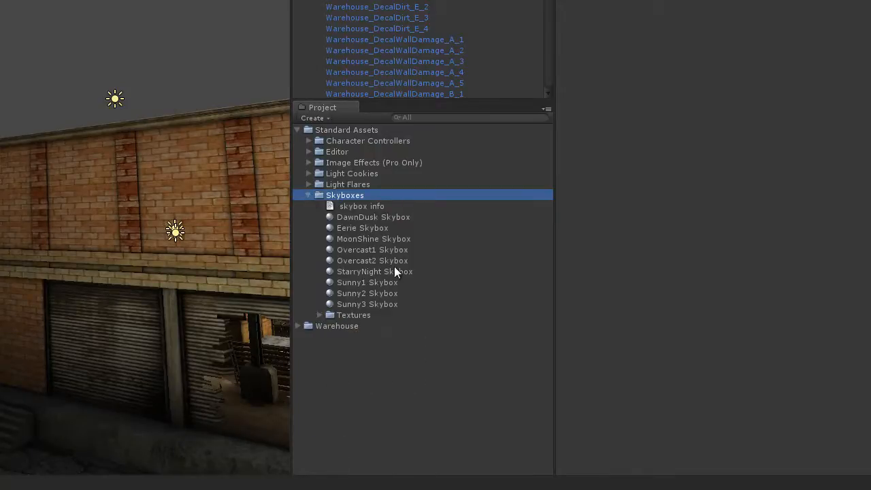
# Preview the DawnDusk, Eerie, MoonShine, Overcast1 and Overcast2 skybox materials, and reselect DawnDusk Skybox.
pyautogui.click(389, 218)
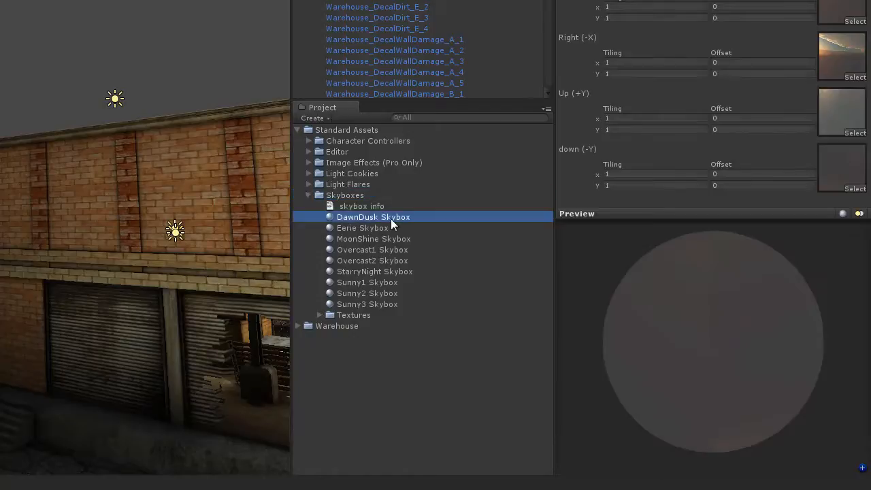
pyautogui.click(676, 348)
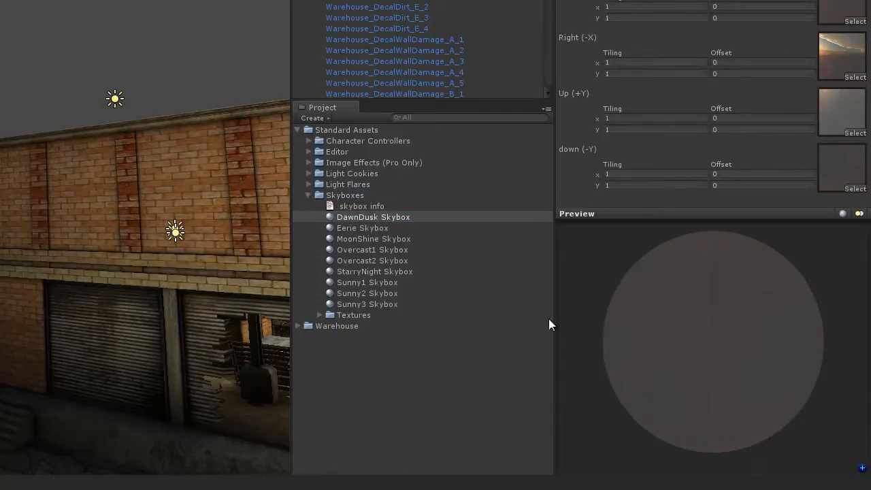
pyautogui.click(367, 229)
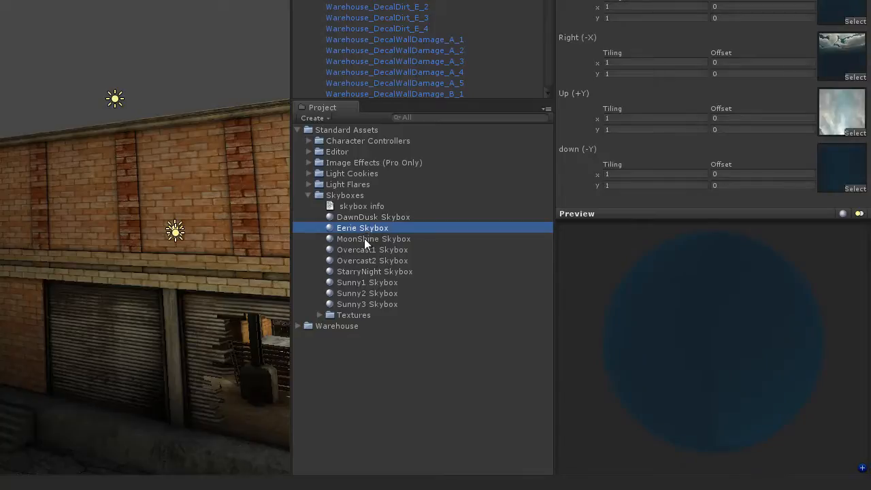
pyautogui.click(364, 239)
pyautogui.click(362, 250)
pyautogui.click(360, 261)
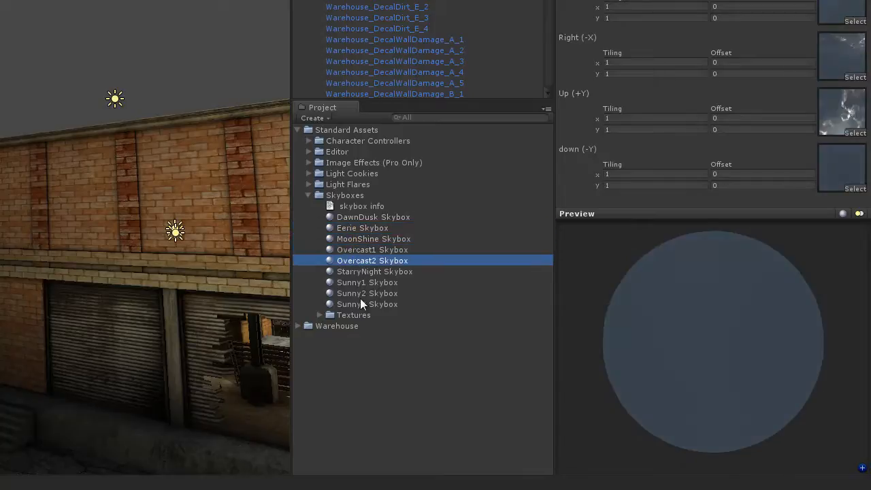
pyautogui.click(352, 220)
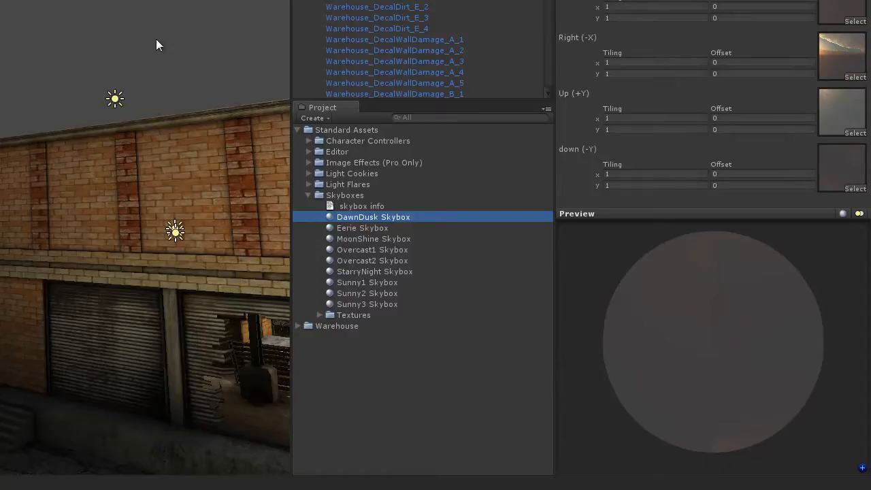
pyautogui.moveTo(162, 167); pyautogui.dragTo(157, 143, button='right')
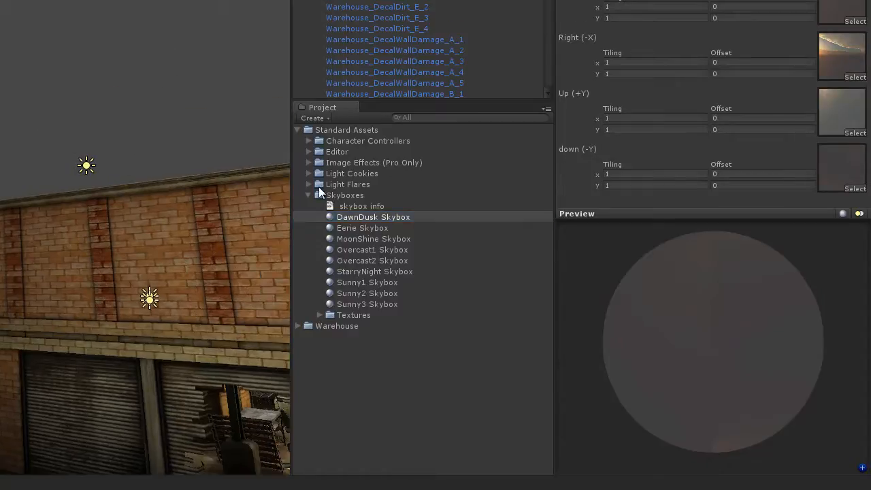
# Assign DawnDusk Skybox as the Skybox Material in the Render Settings.
pyautogui.click(22, 15)
pyautogui.click(71, 220)
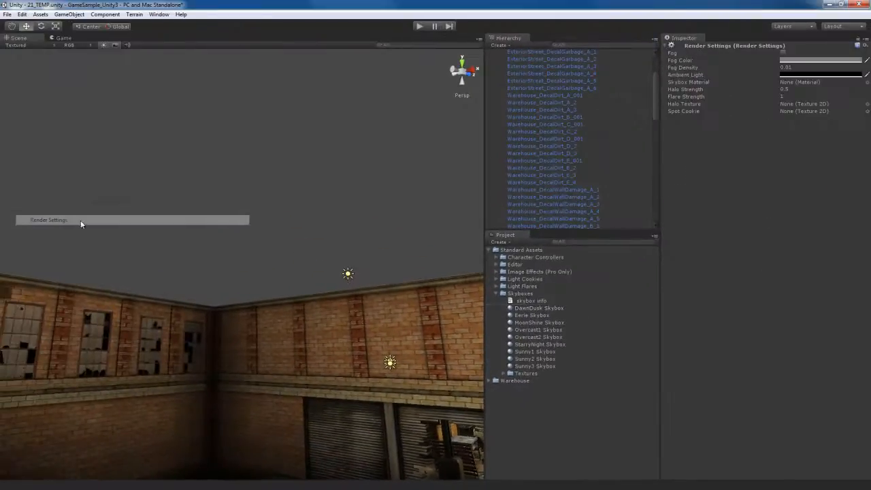
pyautogui.click(768, 82)
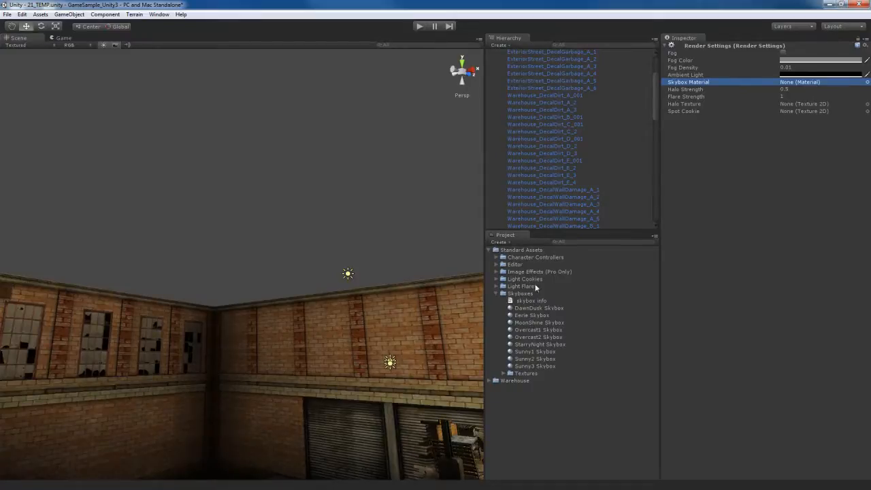
pyautogui.moveTo(519, 310); pyautogui.dragTo(812, 84)
# Examine the sky from several angles around the warehouse roof, the Sun Light and the surrounding street buildings.
pyautogui.keyDown('alt'); pyautogui.moveTo(325, 279); pyautogui.dragTo(347, 297); pyautogui.keyUp('alt')
pyautogui.keyDown('alt'); pyautogui.moveTo(243, 279); pyautogui.dragTo(360, 295); pyautogui.keyUp('alt')
pyautogui.moveTo(371, 388)
pyautogui.mouseDown(button='middle')
pyautogui.moveTo(356, 331)
pyautogui.moveTo(356, 270)
pyautogui.moveTo(278, 361)
pyautogui.mouseUp(button='middle')
pyautogui.moveTo(305, 248); pyautogui.dragTo(262, 303, button='middle')
pyautogui.moveTo(364, 231); pyautogui.dragTo(327, 278, button='middle')
pyautogui.keyDown('alt'); pyautogui.moveTo(337, 326); pyautogui.dragTo(379, 259); pyautogui.keyUp('alt')
pyautogui.click(345, 270)
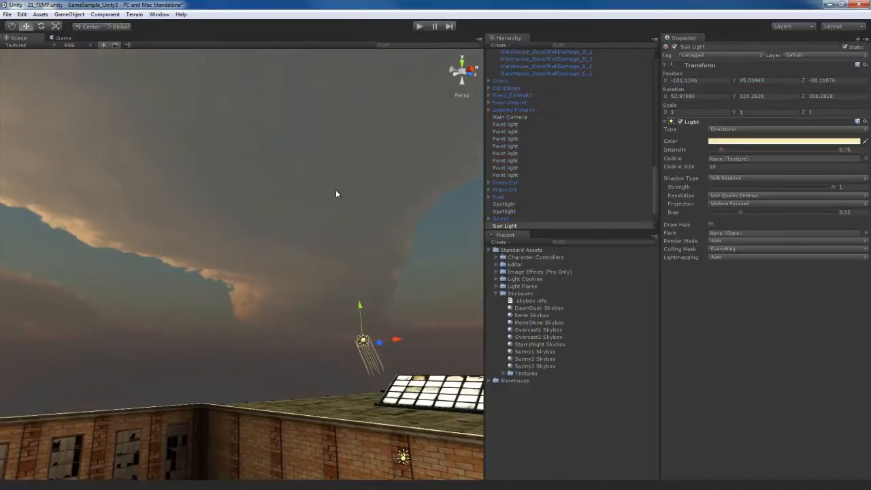
pyautogui.keyDown('alt'); pyautogui.moveTo(276, 279); pyautogui.dragTo(191, 343); pyautogui.keyUp('alt')
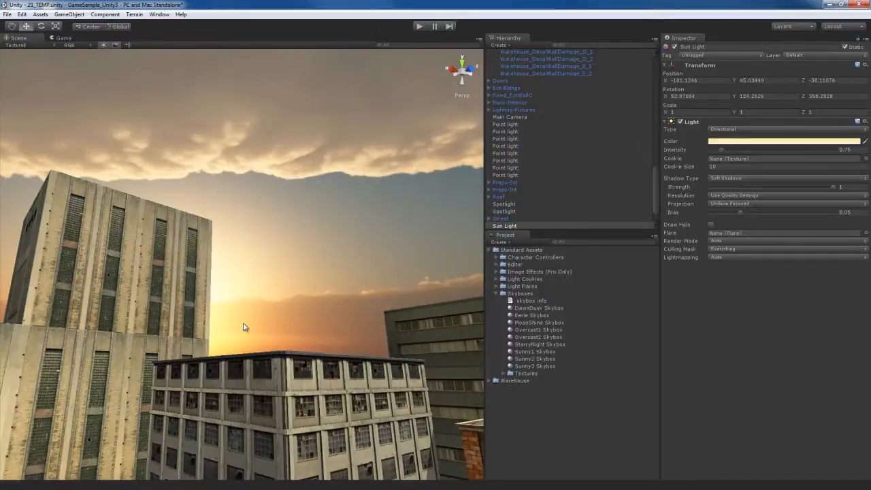
pyautogui.keyDown('alt'); pyautogui.moveTo(245, 328); pyautogui.dragTo(322, 324); pyautogui.keyUp('alt')
pyautogui.moveTo(287, 364); pyautogui.dragTo(385, 306, button='middle')
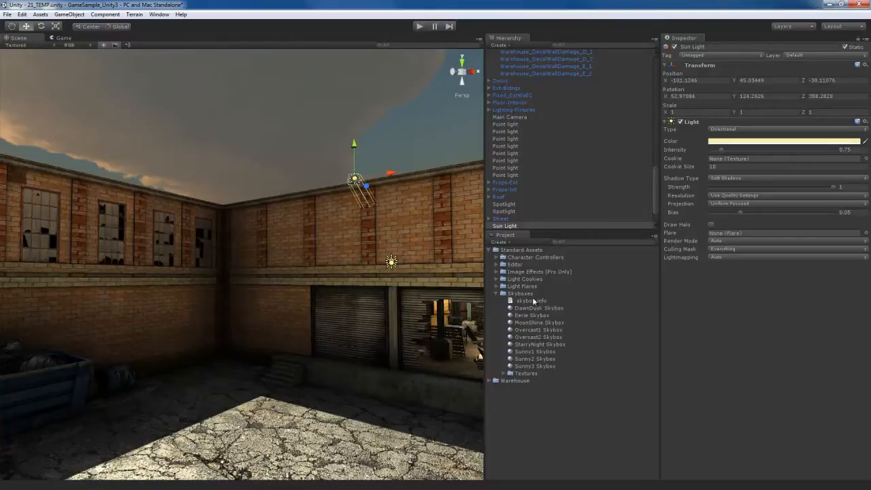
pyautogui.click(503, 374)
pyautogui.click(503, 374)
pyautogui.moveTo(400, 267); pyautogui.dragTo(99, 151, button='right')
pyautogui.moveTo(174, 162); pyautogui.dragTo(351, 281, button='right')
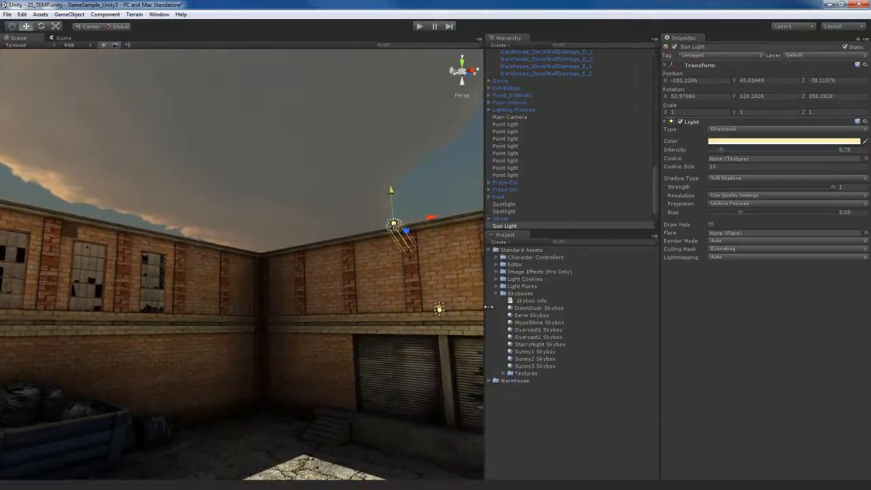
# Collapse the Skyboxes and Standard Assets folders and expand the Warehouse folder.
pyautogui.click(495, 292)
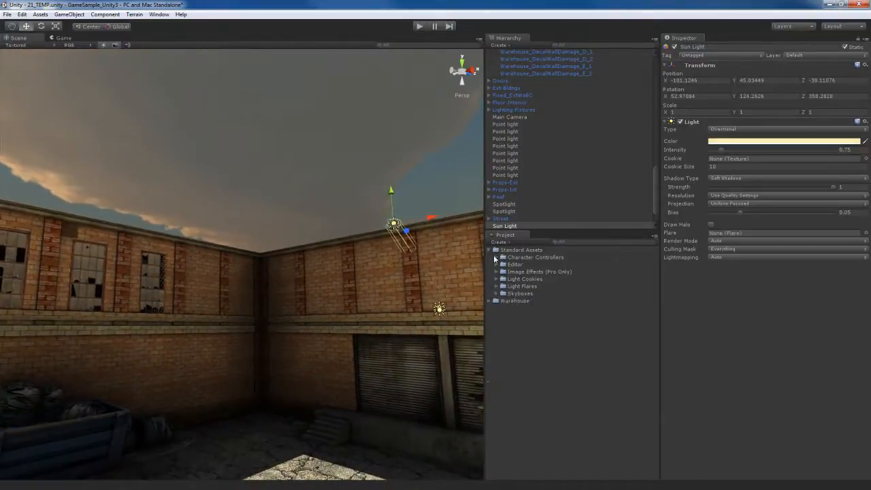
pyautogui.click(488, 250)
pyautogui.click(489, 257)
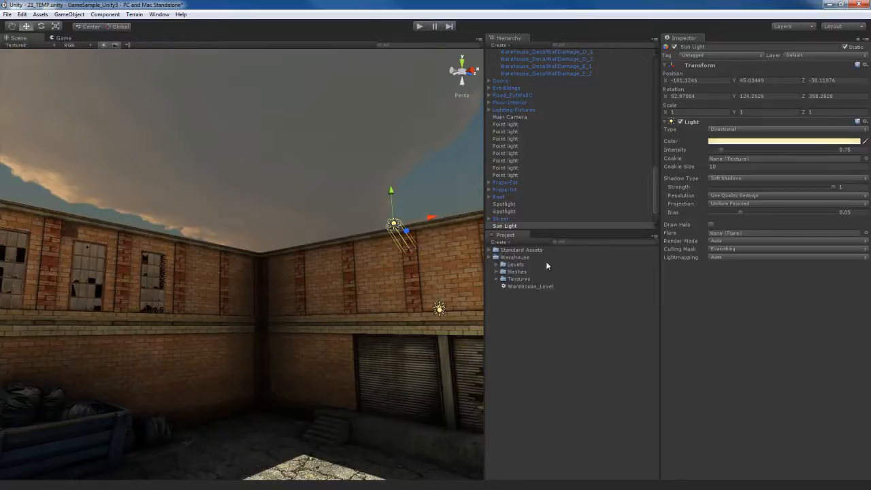
# Create a new material in the Warehouse folder and name it Warehouse Sky.
pyautogui.rightClick(515, 258)
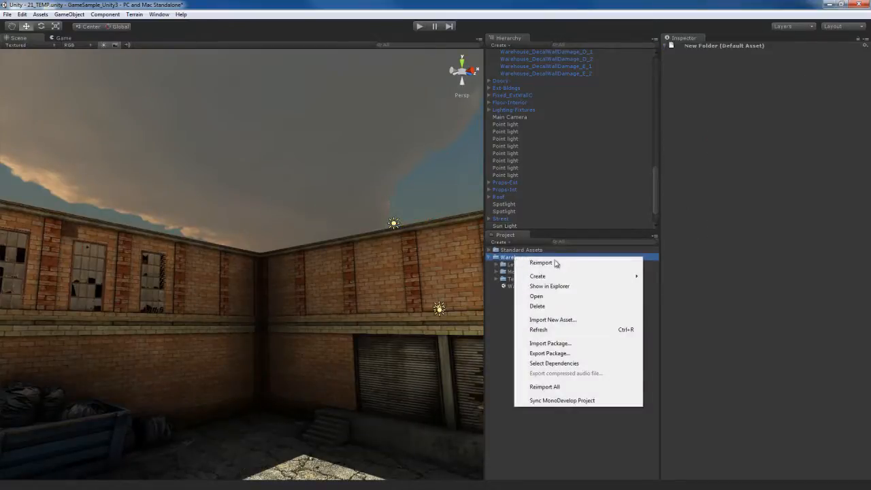
pyautogui.moveTo(584, 278)
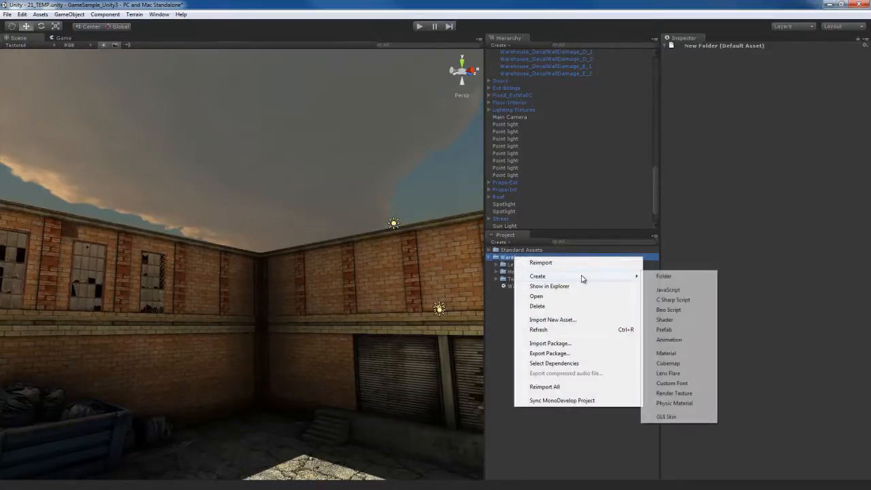
pyautogui.click(671, 354)
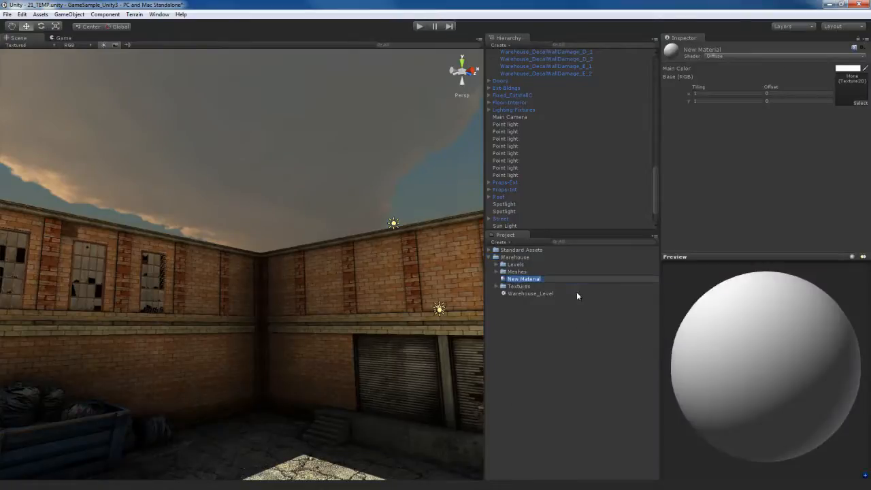
pyautogui.write('Skybox')
pyautogui.hotkey('ctrl', 'a')
pyautogui.write('Warehouse Sky')
pyautogui.press('Return')
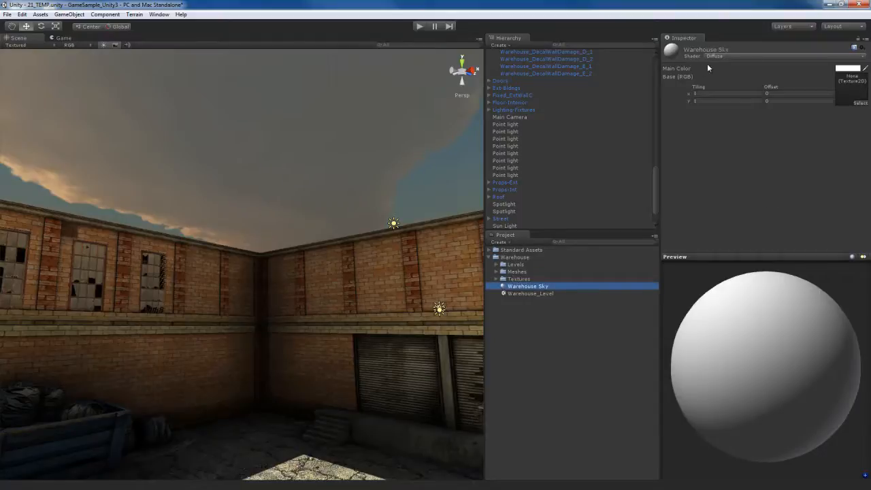
# Change the shader of the Warehouse Sky material to RenderFX/Skybox.
pyautogui.click(762, 57)
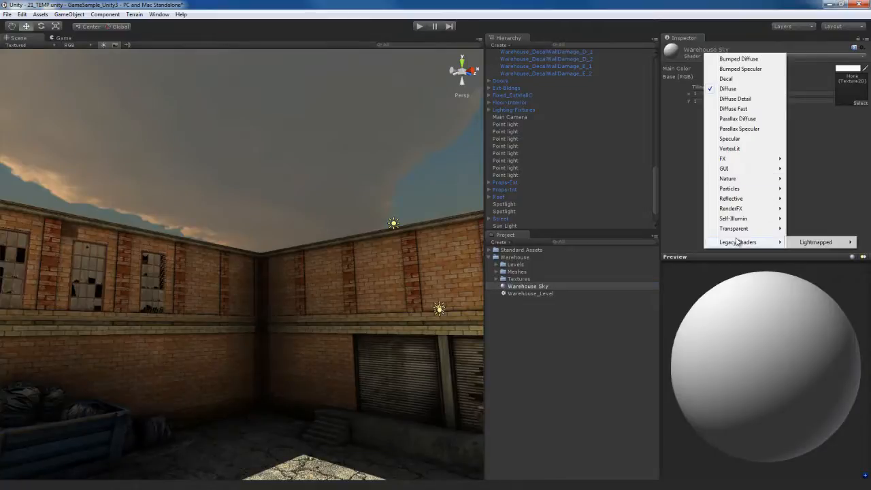
pyautogui.moveTo(737, 211)
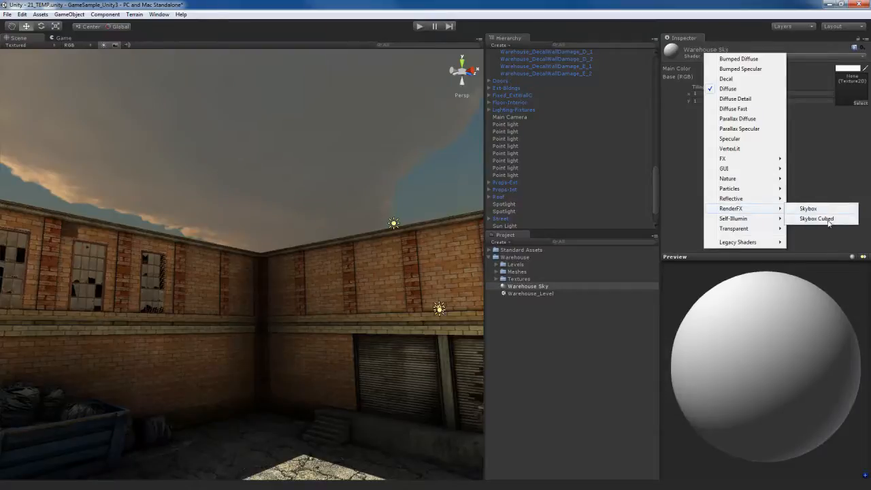
pyautogui.click(809, 210)
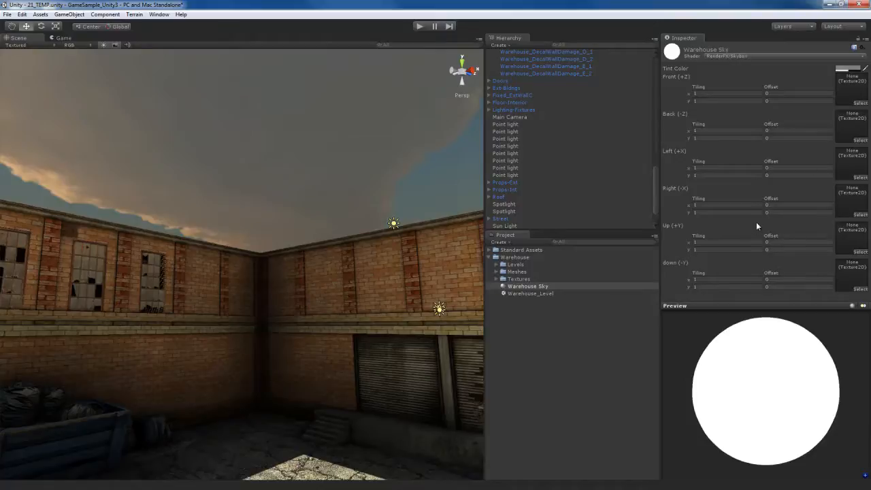
# Expand the Warehouse Textures folder and preview the Sky_Down, Sky_Front, Sky_Left, Sky_Right and Sky_Up textures.
pyautogui.click(496, 279)
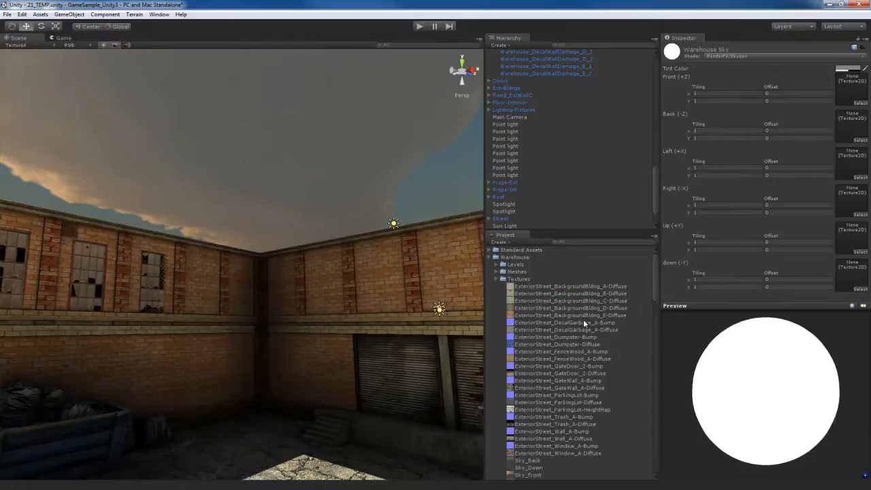
pyautogui.scroll(-5, 583, 319)
pyautogui.scroll(2, 583, 319)
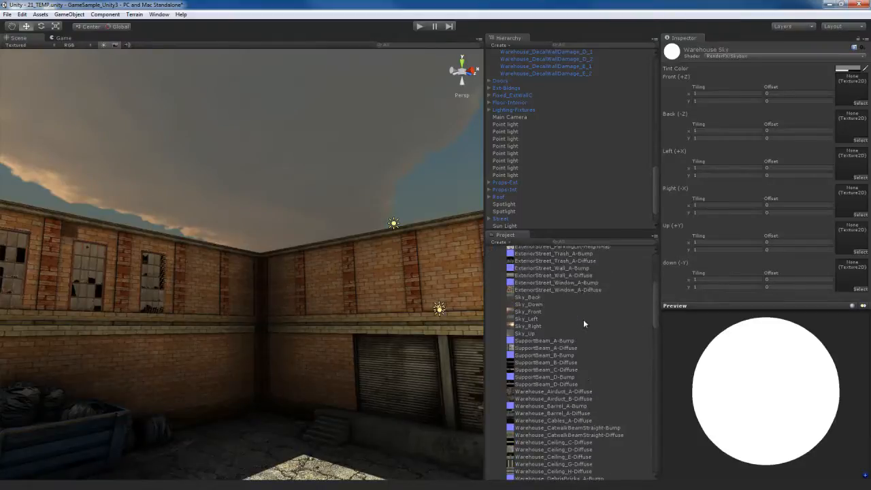
pyautogui.click(537, 301)
pyautogui.click(536, 304)
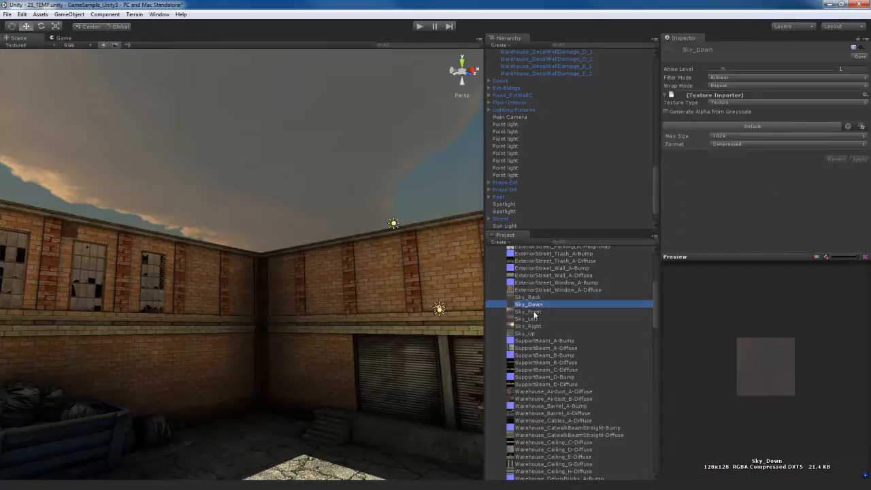
pyautogui.click(535, 312)
pyautogui.click(535, 319)
pyautogui.click(531, 327)
pyautogui.click(532, 334)
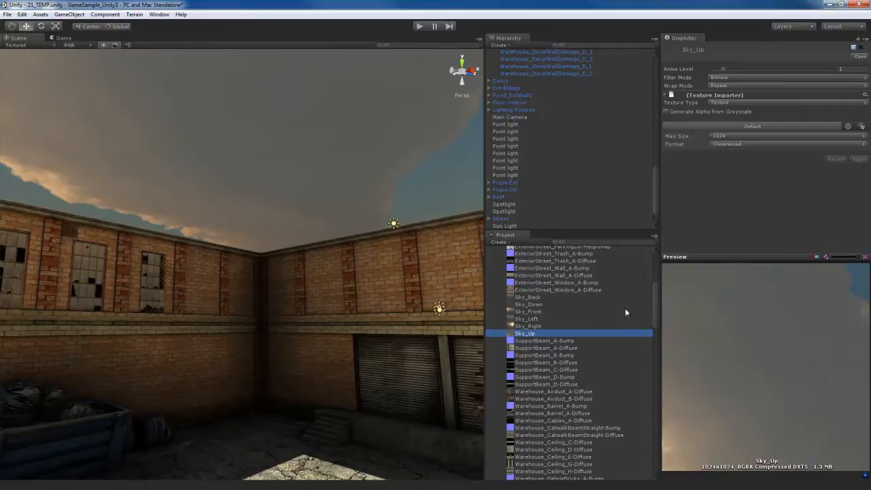
# Assign the Sky_Front texture to Front (+Z) and Sky_Back to Back (-Z) of the Warehouse Sky material.
pyautogui.moveTo(655, 287); pyautogui.dragTo(630, 443)
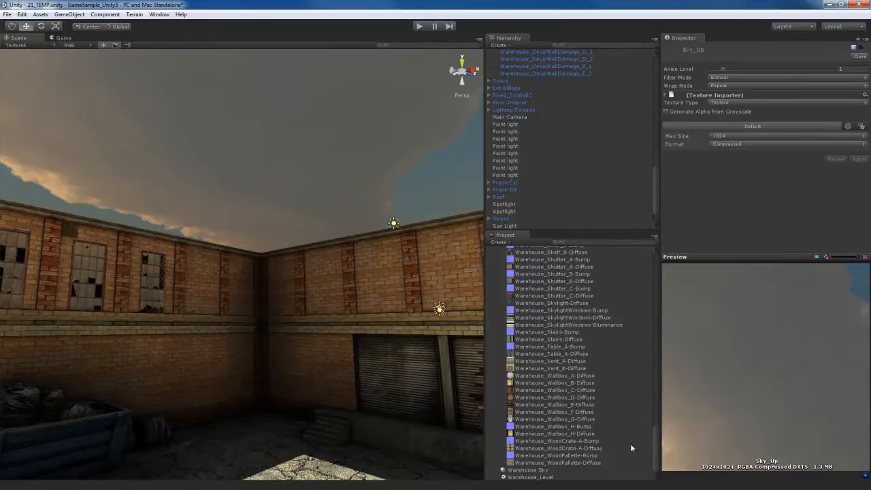
pyautogui.click(535, 470)
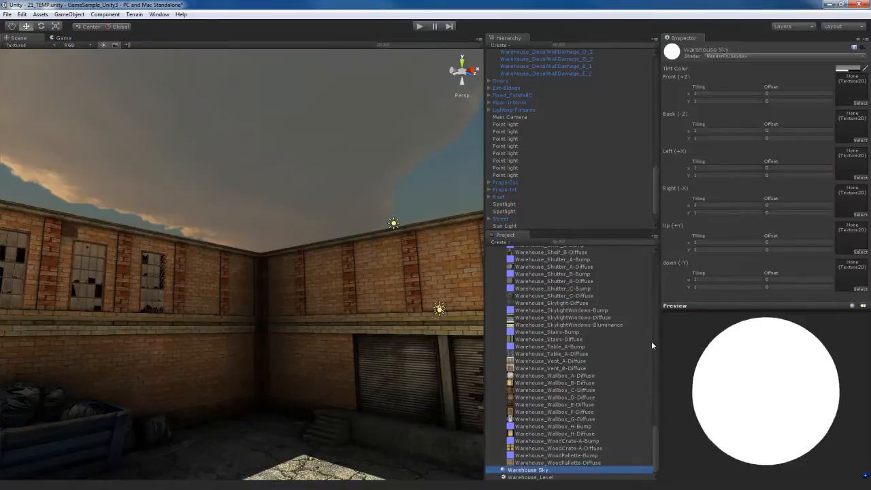
pyautogui.scroll(12, 658, 324)
pyautogui.scroll(9, 658, 323)
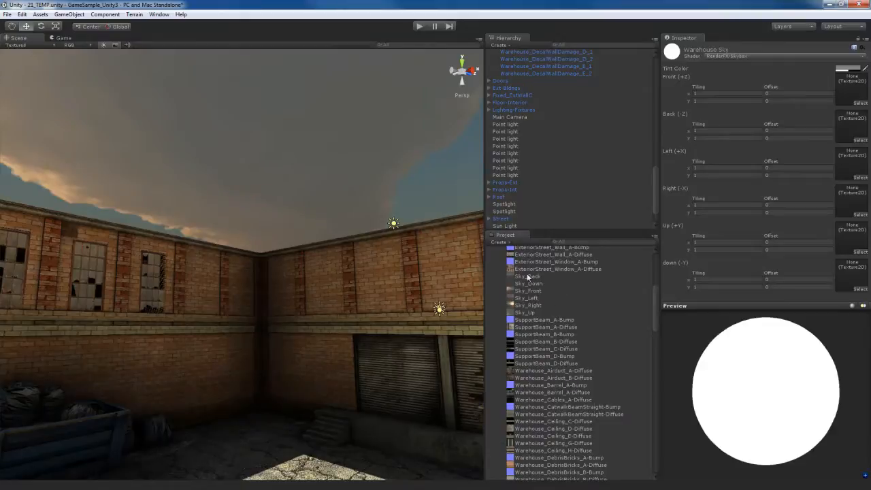
pyautogui.moveTo(528, 292); pyautogui.dragTo(852, 94)
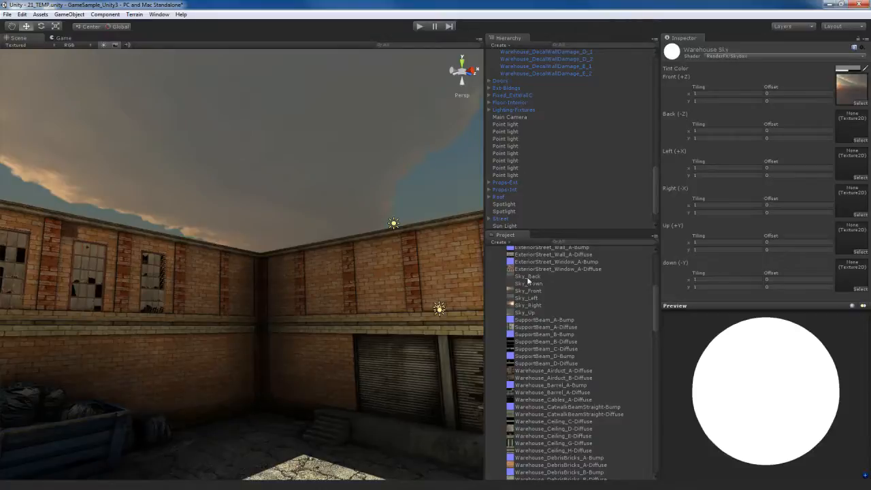
pyautogui.moveTo(521, 275); pyautogui.dragTo(853, 127)
# Clear the DawnDusk skybox in the Render Settings and assign Warehouse Sky as the Skybox Material.
pyautogui.moveTo(317, 255); pyautogui.dragTo(319, 233, button='right')
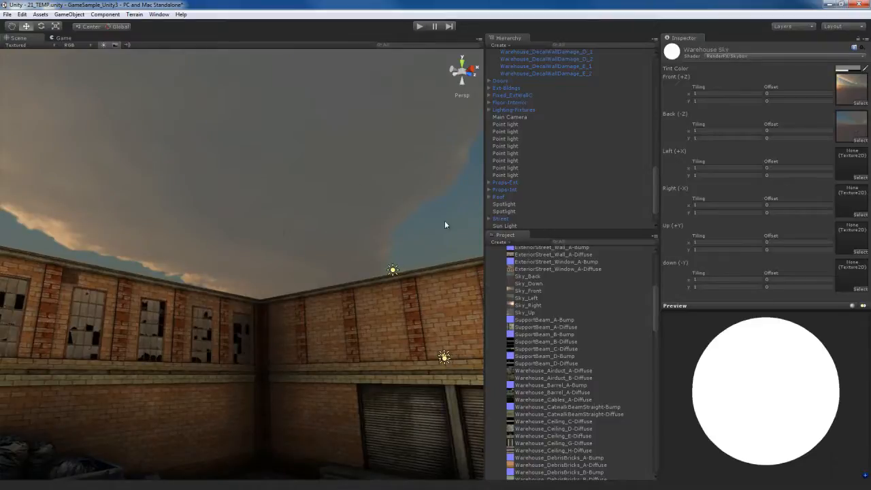
pyautogui.click(22, 14)
pyautogui.click(49, 220)
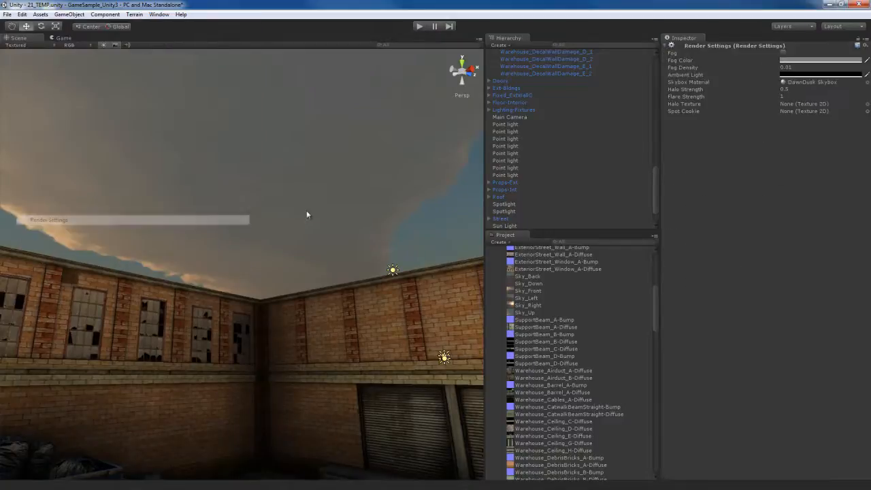
pyautogui.click(866, 82)
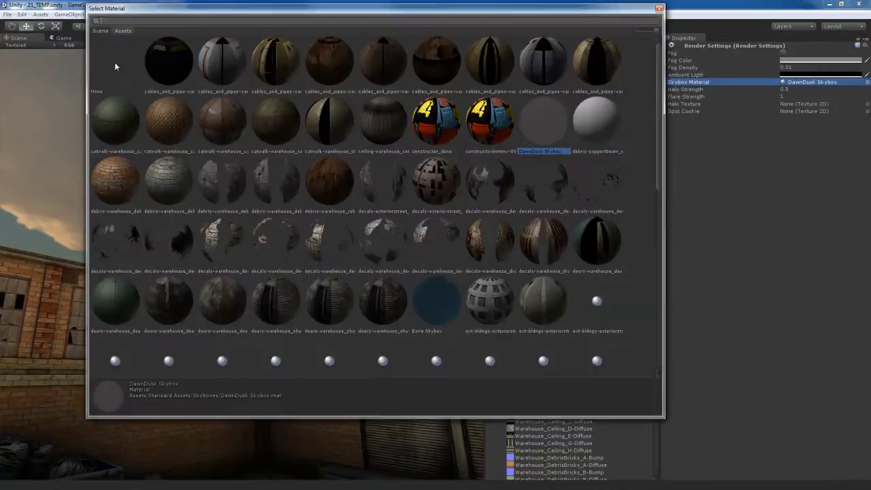
pyautogui.doubleClick(115, 65)
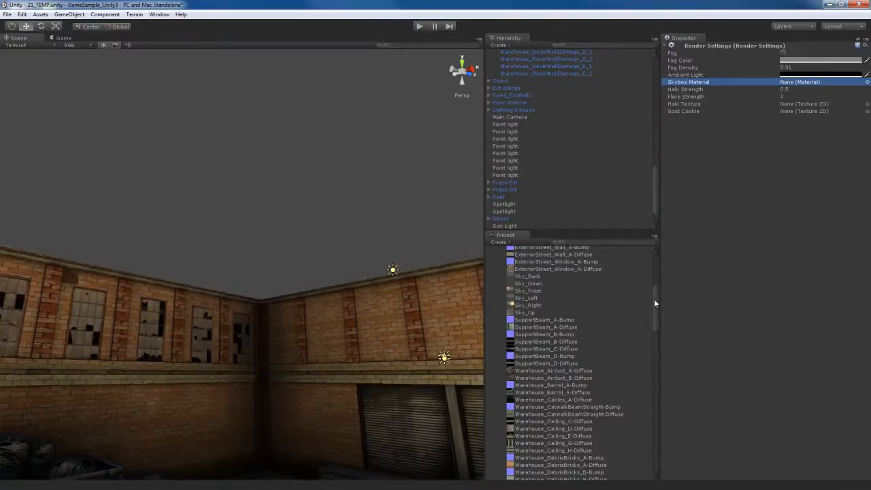
pyautogui.moveTo(654, 297); pyautogui.dragTo(601, 444)
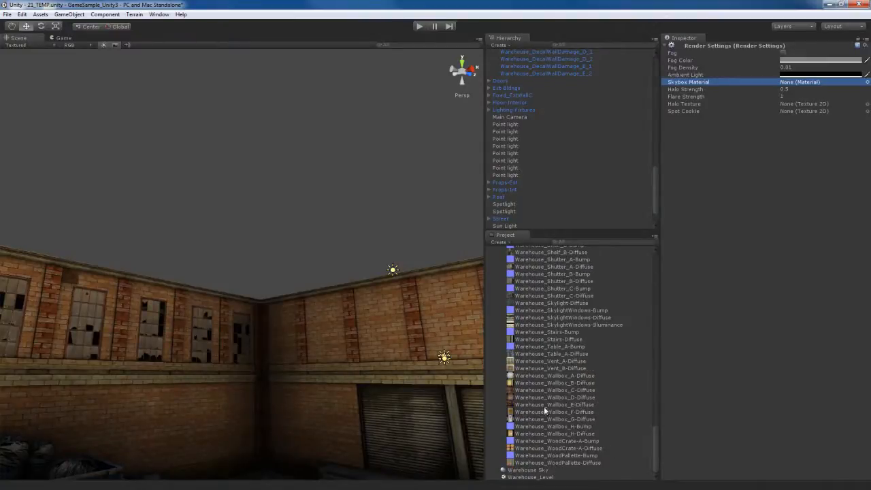
pyautogui.click(521, 471)
pyautogui.moveTo(520, 472); pyautogui.dragTo(809, 83)
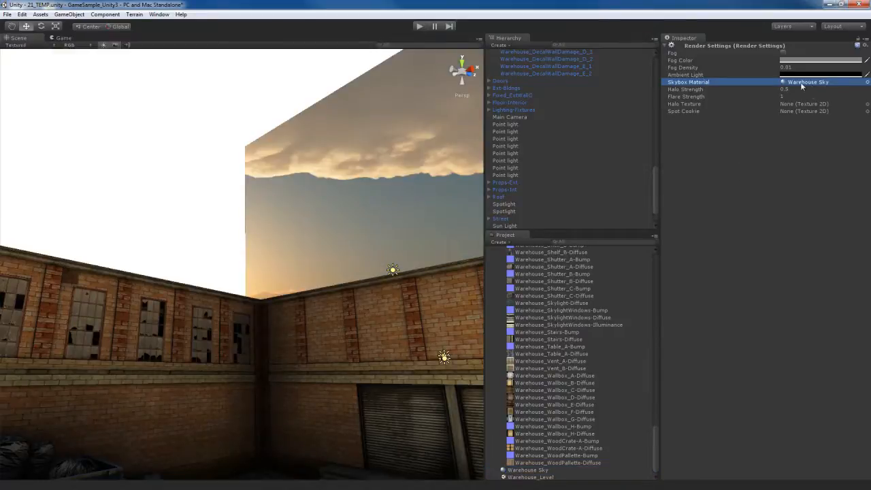
pyautogui.moveTo(272, 293); pyautogui.dragTo(293, 265, button='right')
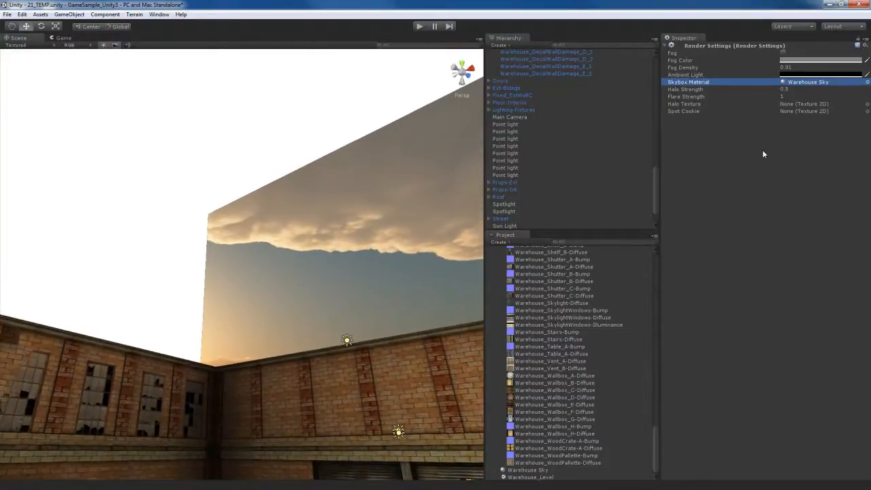
# Reselect the Warehouse Sky material and assign the Sky_Left texture to its Left (+X) side.
pyautogui.click(809, 81)
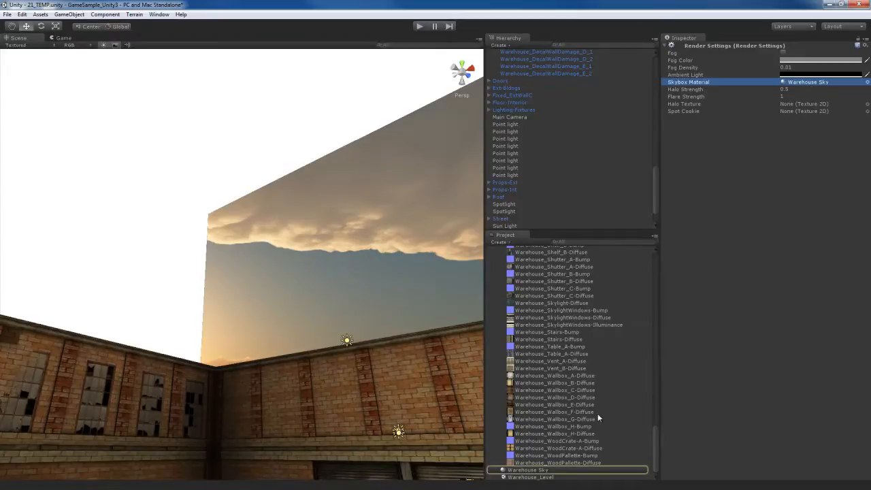
pyautogui.click(537, 470)
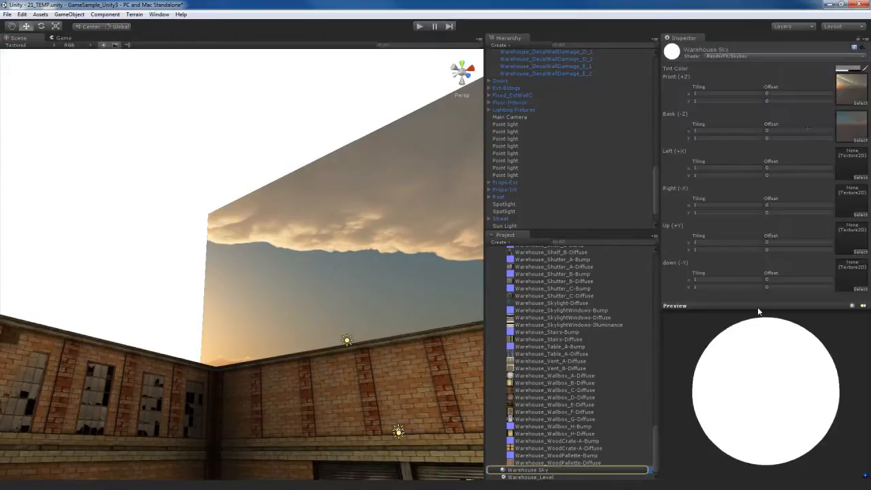
pyautogui.click(851, 86)
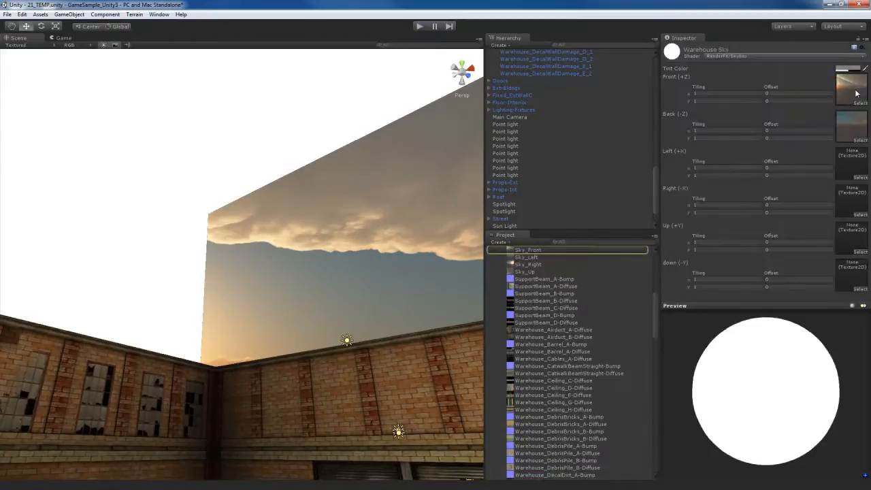
pyautogui.scroll(3, 570, 286)
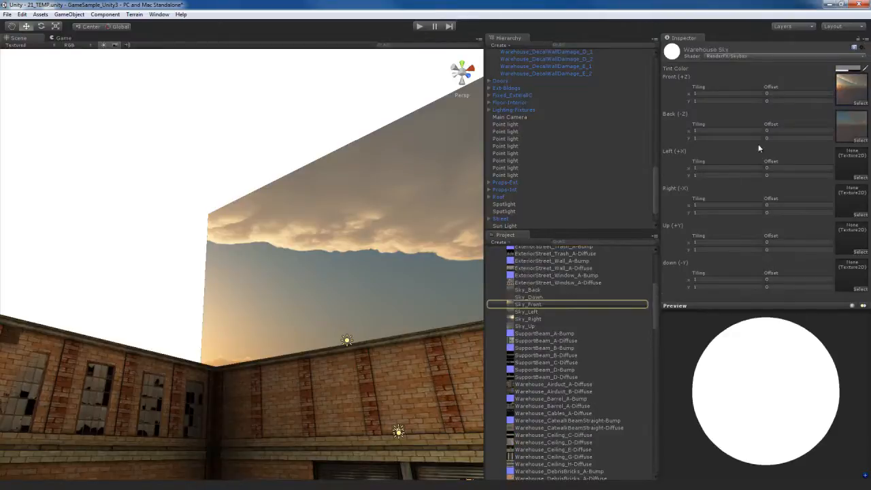
pyautogui.moveTo(528, 311); pyautogui.dragTo(858, 160)
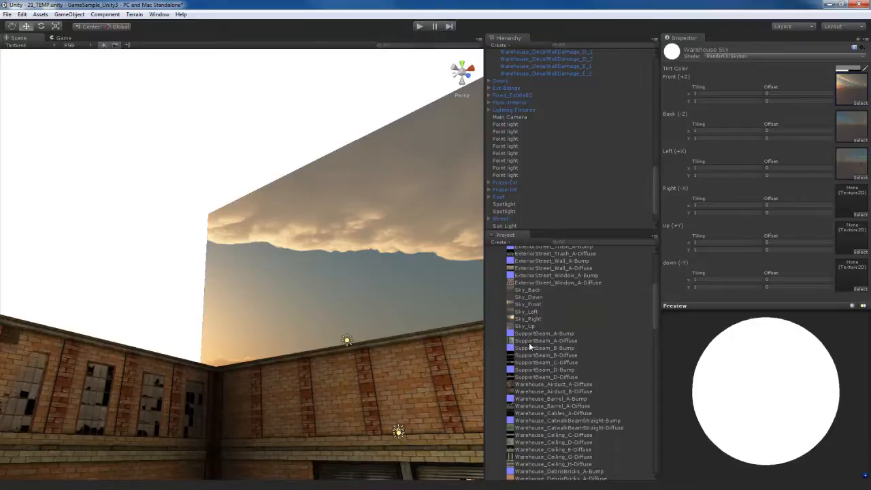
# Assign the Sky_Right texture to the Right (-X) side of the Warehouse Sky material and toggle the Scene view's skybox display off and on.
pyautogui.moveTo(524, 319); pyautogui.dragTo(845, 197)
pyautogui.moveTo(382, 273); pyautogui.dragTo(363, 275, button='right')
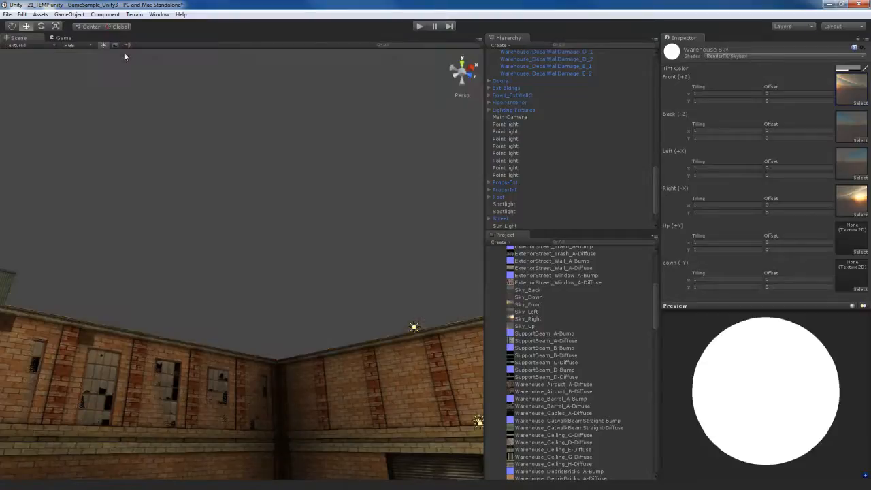
pyautogui.click(116, 45)
pyautogui.click(116, 45)
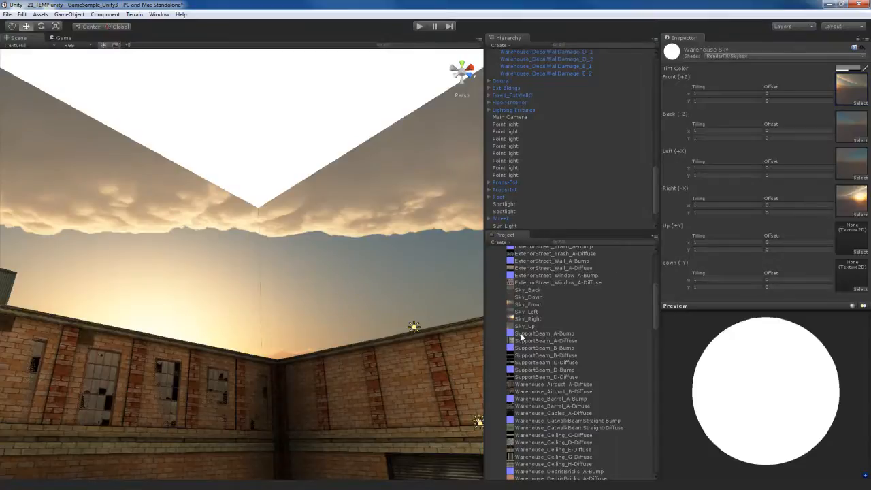
# Assign Sky_Up to Up (+Y) and Sky_Down to Down (-Y) of the Warehouse Sky material, and inspect the seams in the sky.
pyautogui.moveTo(525, 328); pyautogui.dragTo(850, 238)
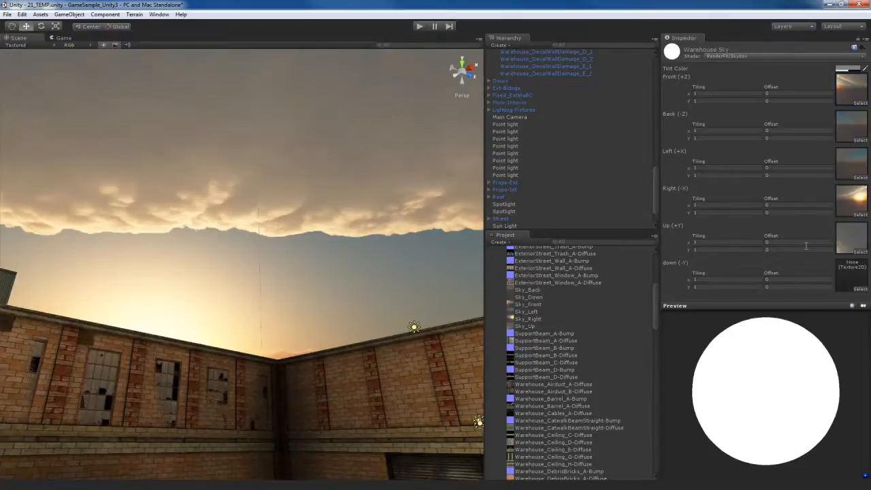
pyautogui.moveTo(519, 298); pyautogui.dragTo(851, 273)
pyautogui.moveTo(336, 320)
pyautogui.keyDown('alt'); pyautogui.mouseDown()
pyautogui.moveTo(354, 335)
pyautogui.moveTo(338, 366)
pyautogui.moveTo(341, 220)
pyautogui.moveTo(310, 326)
pyautogui.moveTo(319, 375)
pyautogui.moveTo(293, 400)
pyautogui.moveTo(310, 435)
pyautogui.moveTo(329, 265)
pyautogui.moveTo(354, 283)
pyautogui.moveTo(266, 258)
pyautogui.moveTo(311, 253)
pyautogui.moveTo(288, 284)
pyautogui.moveTo(337, 368)
pyautogui.moveTo(295, 252)
pyautogui.moveTo(338, 235)
pyautogui.moveTo(350, 213)
pyautogui.moveTo(282, 238)
pyautogui.moveTo(331, 302)
pyautogui.moveTo(333, 243)
pyautogui.moveTo(336, 362)
pyautogui.moveTo(339, 304)
pyautogui.mouseUp(); pyautogui.keyUp('alt')
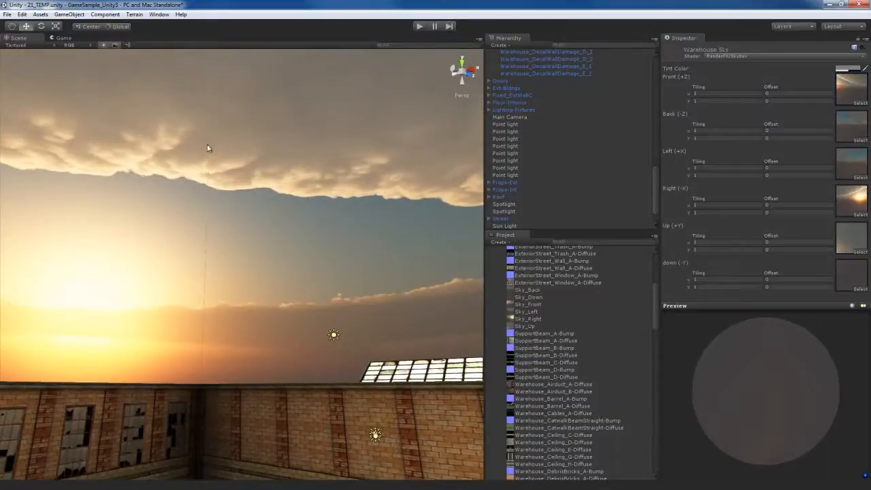
pyautogui.keyDown('alt'); pyautogui.moveTo(259, 233); pyautogui.dragTo(256, 210); pyautogui.keyUp('alt')
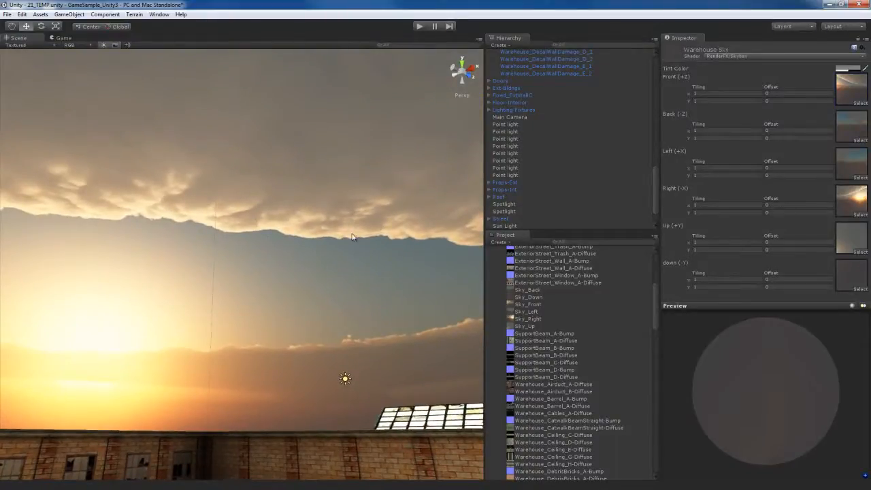
pyautogui.keyDown('alt'); pyautogui.moveTo(365, 272); pyautogui.dragTo(370, 265); pyautogui.keyUp('alt')
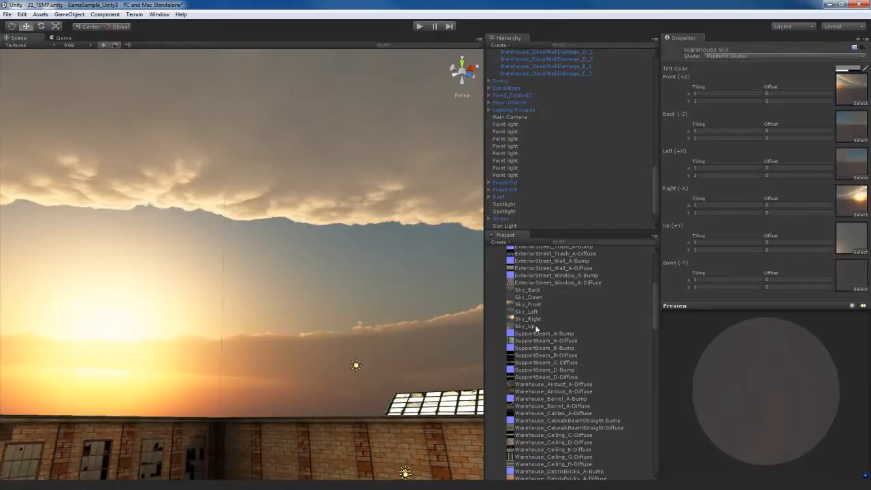
# Select the Sky_Back texture and set its Wrap Mode to Clamp.
pyautogui.click(848, 96)
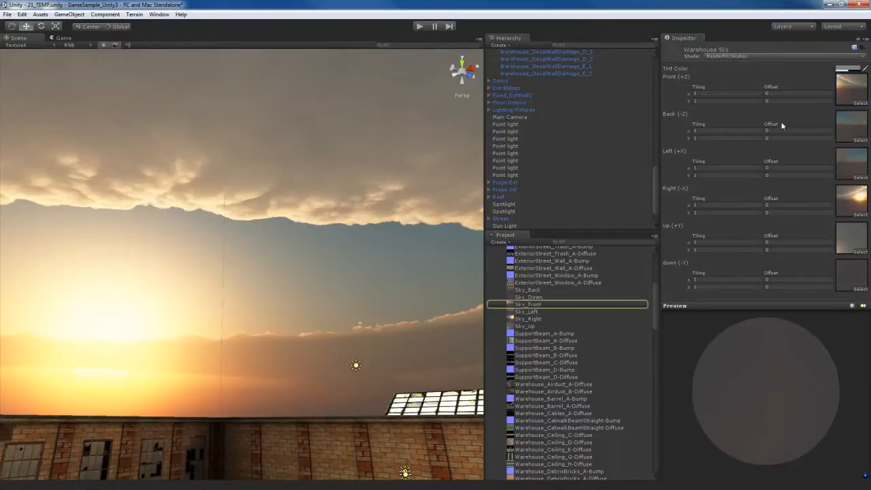
pyautogui.click(530, 290)
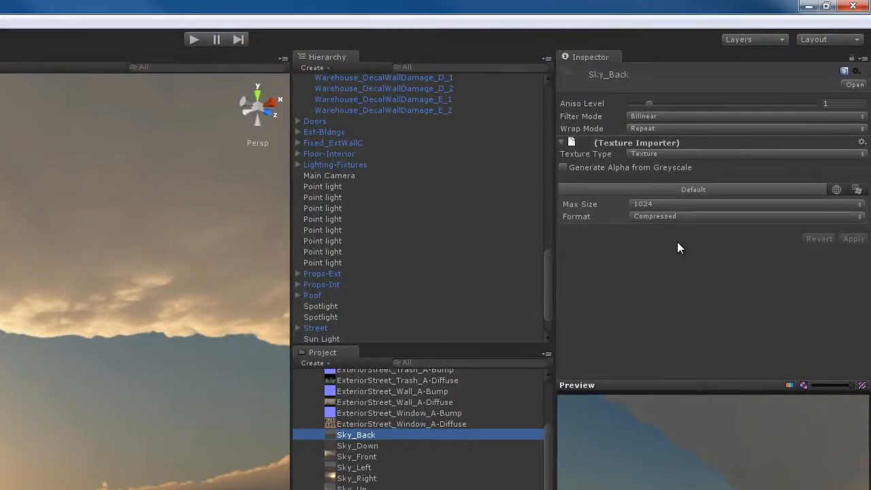
pyautogui.click(661, 129)
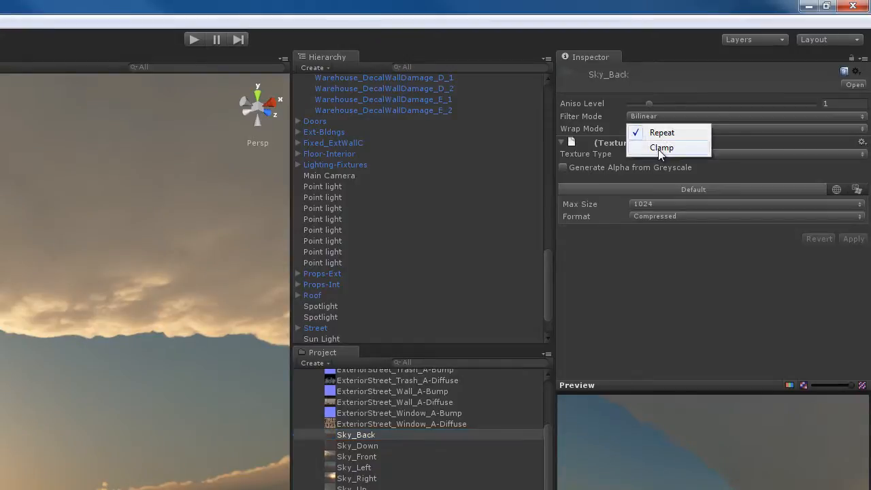
pyautogui.click(658, 148)
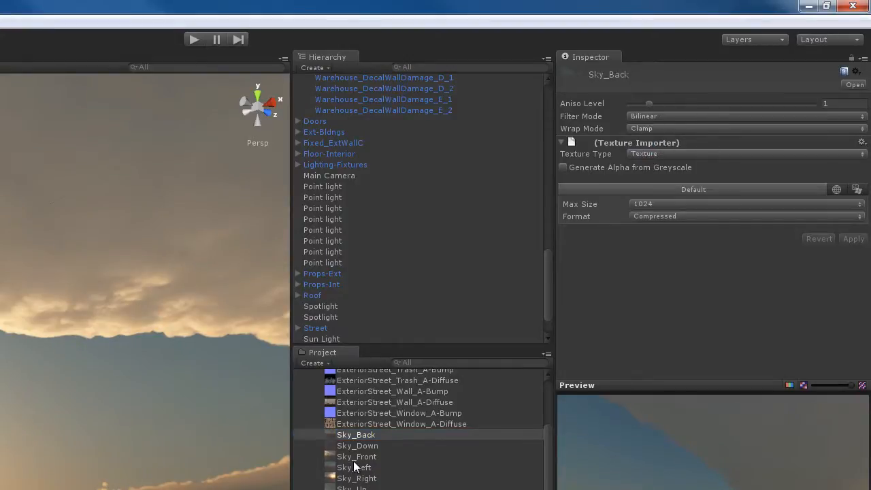
# Set the Wrap Mode of Sky_Down and the remaining Sky textures through Sky_Up to Clamp, and check the skybox seams.
pyautogui.click(365, 447)
pyautogui.click(645, 130)
pyautogui.click(652, 149)
pyautogui.click(664, 128)
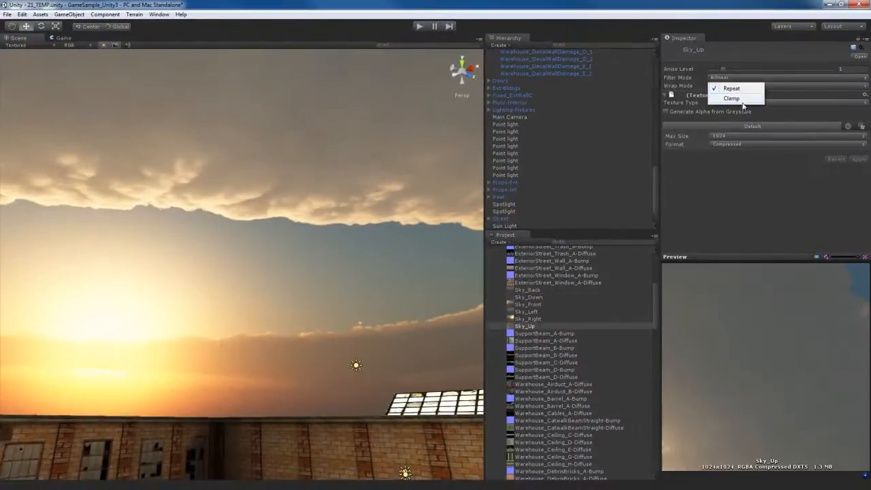
pyautogui.click(676, 149)
pyautogui.click(743, 99)
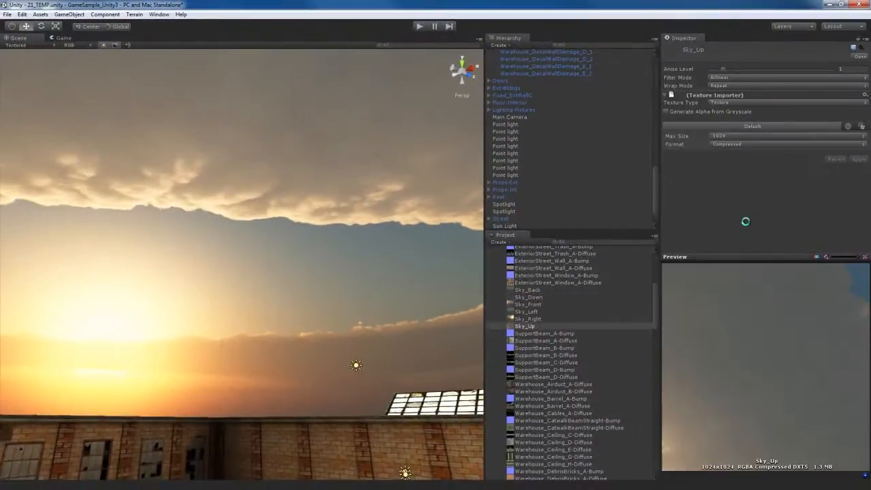
pyautogui.moveTo(365, 274)
pyautogui.keyDown('alt'); pyautogui.mouseDown()
pyautogui.moveTo(302, 259)
pyautogui.moveTo(404, 242)
pyautogui.moveTo(383, 259)
pyautogui.moveTo(429, 267)
pyautogui.moveTo(426, 245)
pyautogui.moveTo(439, 238)
pyautogui.moveTo(278, 287)
pyautogui.moveTo(270, 227)
pyautogui.moveTo(352, 315)
pyautogui.moveTo(399, 272)
pyautogui.moveTo(375, 278)
pyautogui.mouseUp(); pyautogui.keyUp('alt')
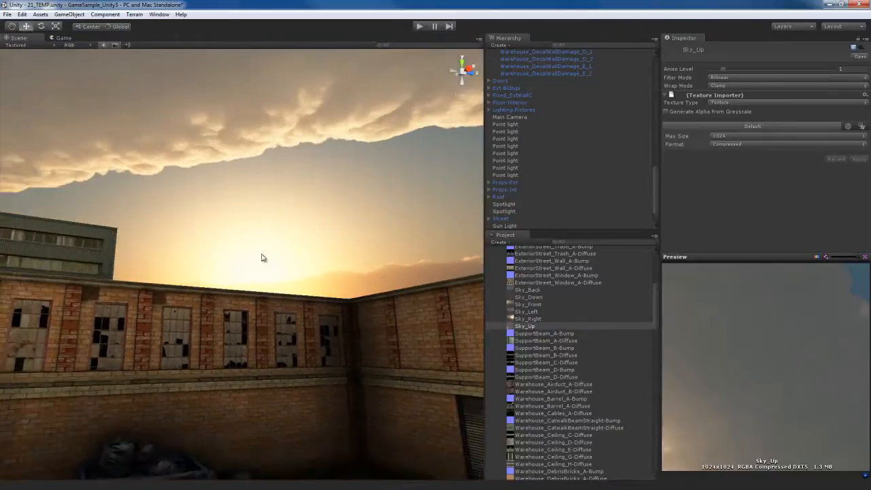
pyautogui.keyDown('alt'); pyautogui.moveTo(326, 248); pyautogui.dragTo(342, 293); pyautogui.keyUp('alt')
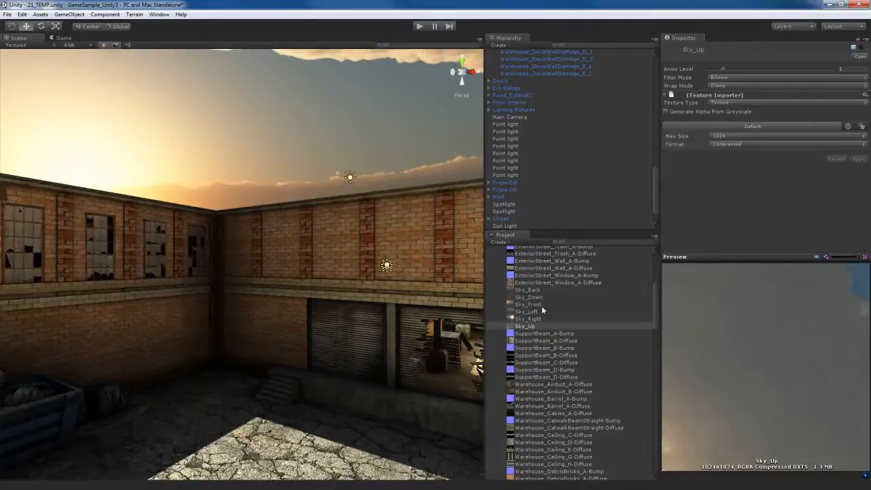
# View the alpha channel of the Sky_Back texture in its preview and return to the colour display.
pyautogui.click(528, 290)
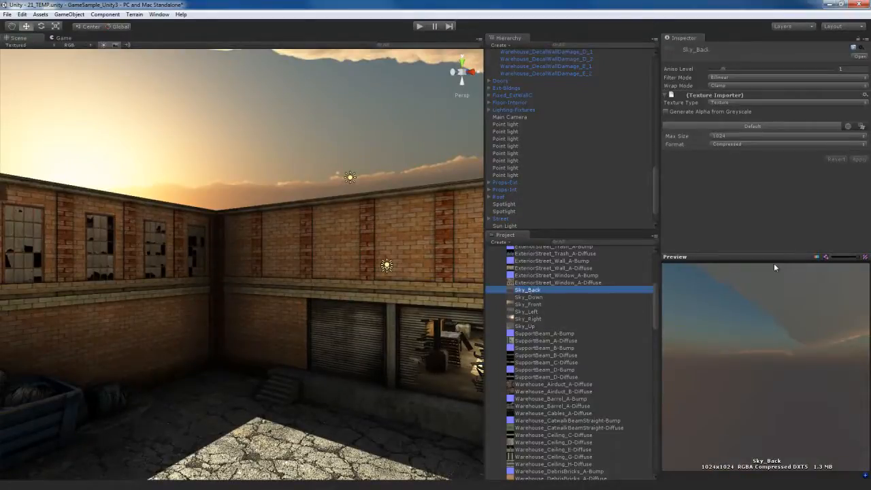
pyautogui.click(816, 257)
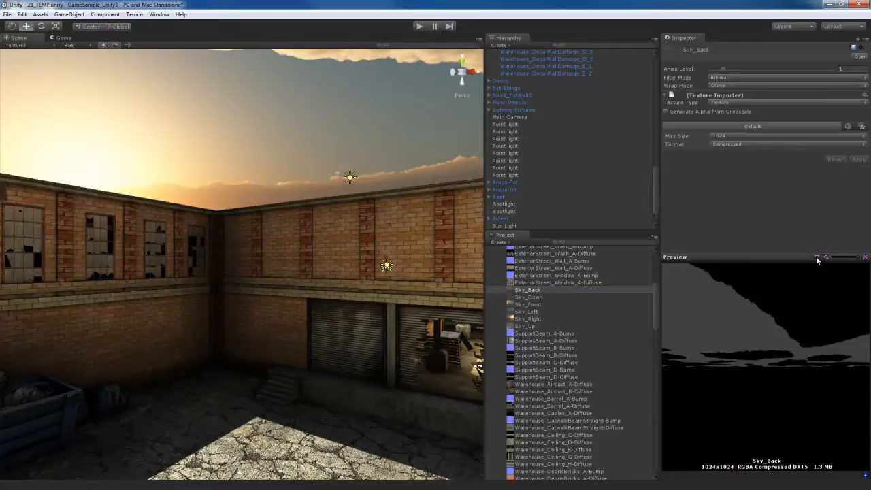
pyautogui.click(816, 257)
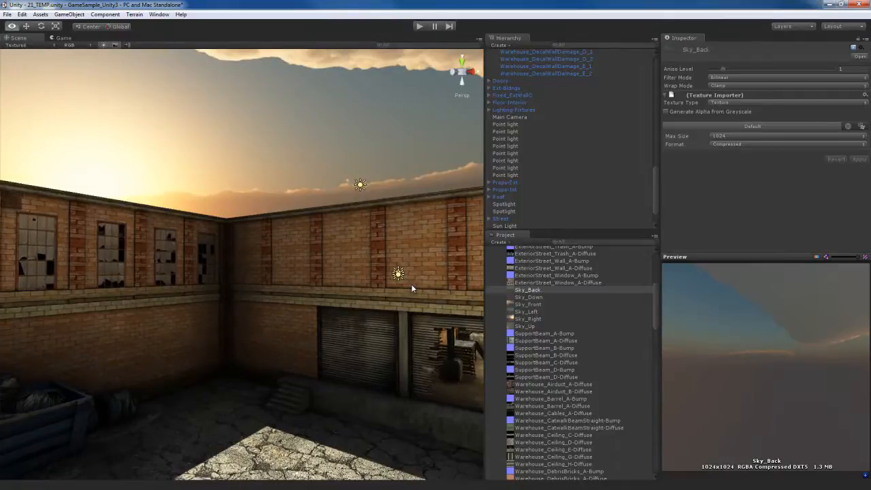
# Bring the courtyard and background buildings into view and enable Fog in the Render Settings.
pyautogui.scroll(1, 411, 284)
pyautogui.moveTo(345, 274); pyautogui.dragTo(406, 281, button='right')
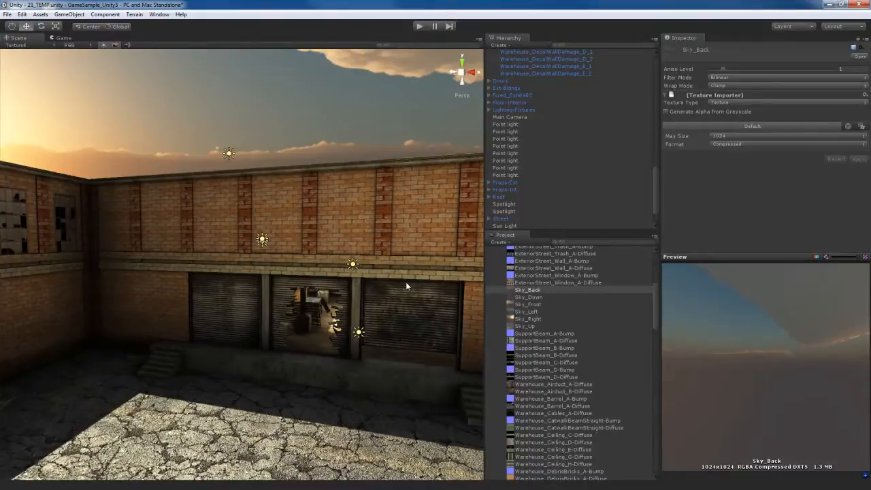
pyautogui.moveTo(406, 282); pyautogui.dragTo(383, 310, button='right')
pyautogui.moveTo(318, 313); pyautogui.dragTo(385, 307, button='right')
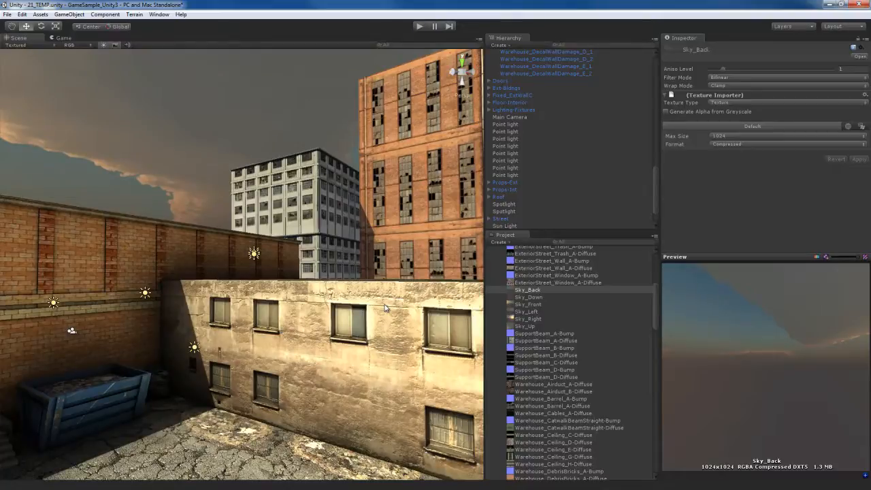
pyautogui.moveTo(386, 305); pyautogui.dragTo(360, 308, button='right')
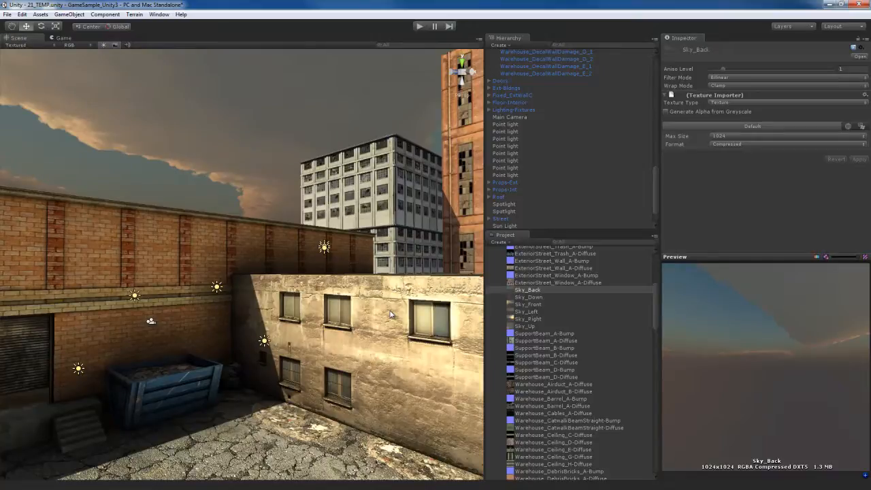
pyautogui.click(23, 15)
pyautogui.click(49, 220)
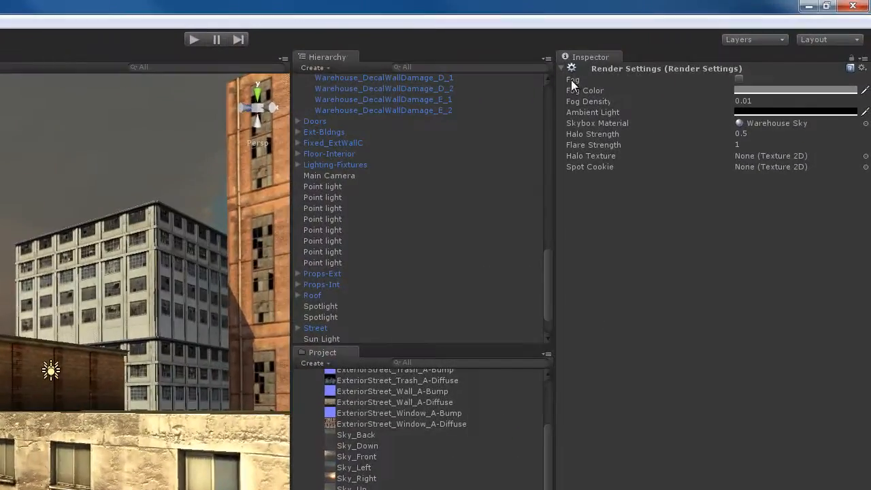
pyautogui.click(739, 79)
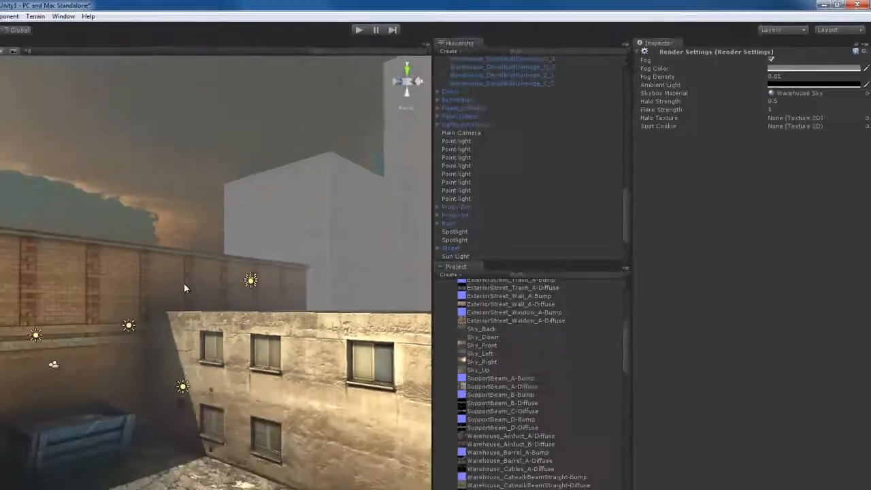
# Examine the fog's effect on the courtyard walls and the distant buildings from several angles.
pyautogui.keyDown('alt'); pyautogui.moveTo(184, 283); pyautogui.dragTo(243, 290); pyautogui.keyUp('alt')
pyautogui.press('w')
pyautogui.moveTo(242, 290); pyautogui.dragTo(274, 281, button='right')
pyautogui.press('s')
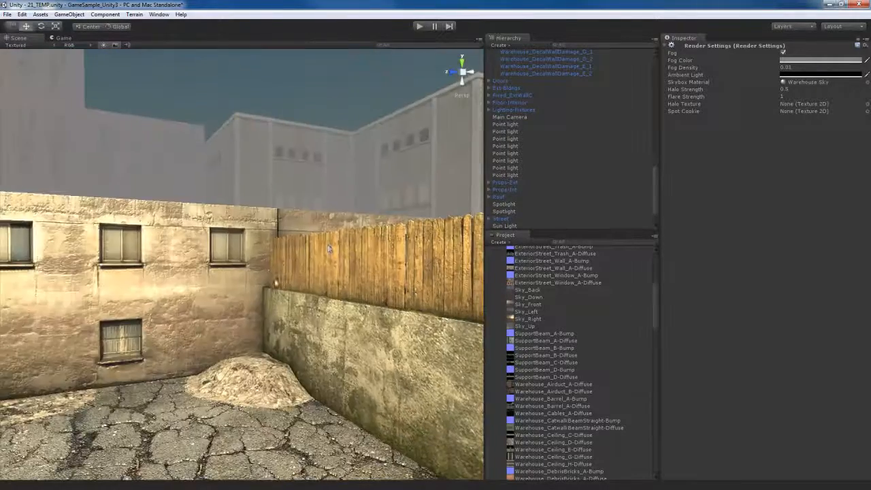
pyautogui.moveTo(295, 242); pyautogui.dragTo(163, 248, button='right')
pyautogui.moveTo(334, 249); pyautogui.dragTo(340, 341, button='middle')
pyautogui.moveTo(341, 327); pyautogui.dragTo(373, 253, button='right')
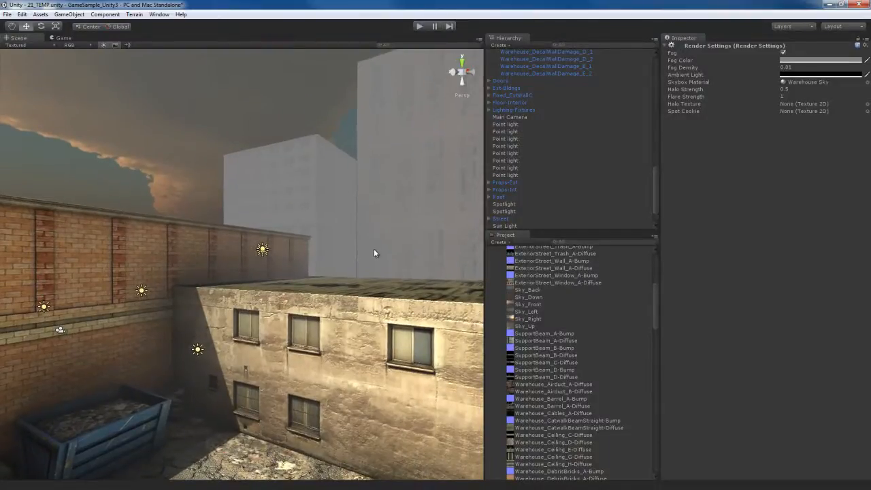
pyautogui.moveTo(399, 224); pyautogui.dragTo(309, 239, button='right')
pyautogui.moveTo(379, 242); pyautogui.dragTo(326, 266, button='right')
# Set the Fog Color to a pale warm yellow and check it on the distant buildings.
pyautogui.click(795, 61)
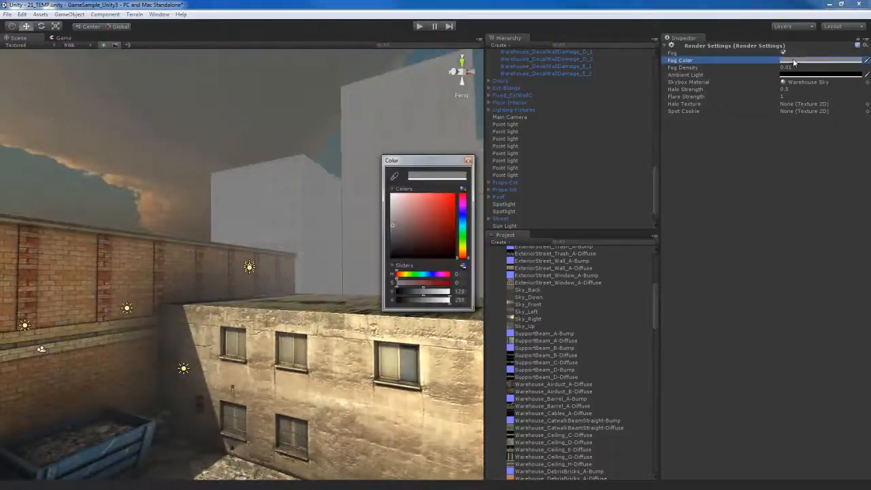
pyautogui.moveTo(463, 251); pyautogui.dragTo(463, 223)
pyautogui.moveTo(412, 231); pyautogui.dragTo(411, 216)
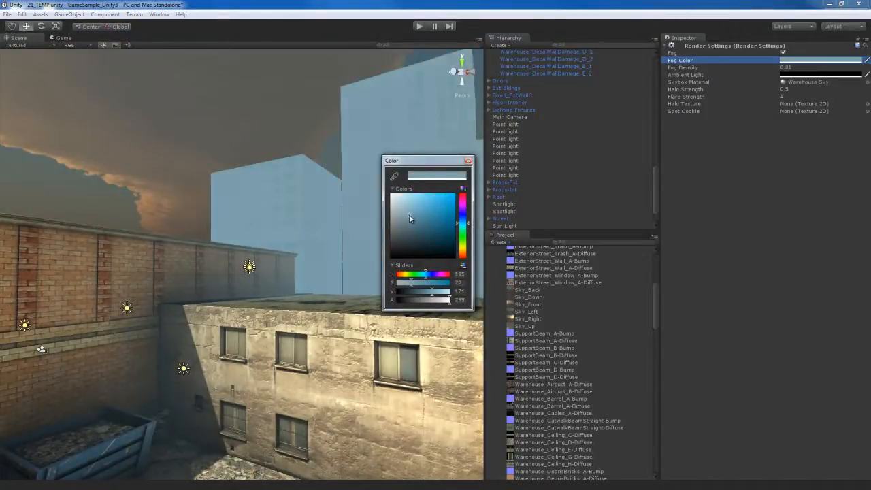
pyautogui.click(464, 251)
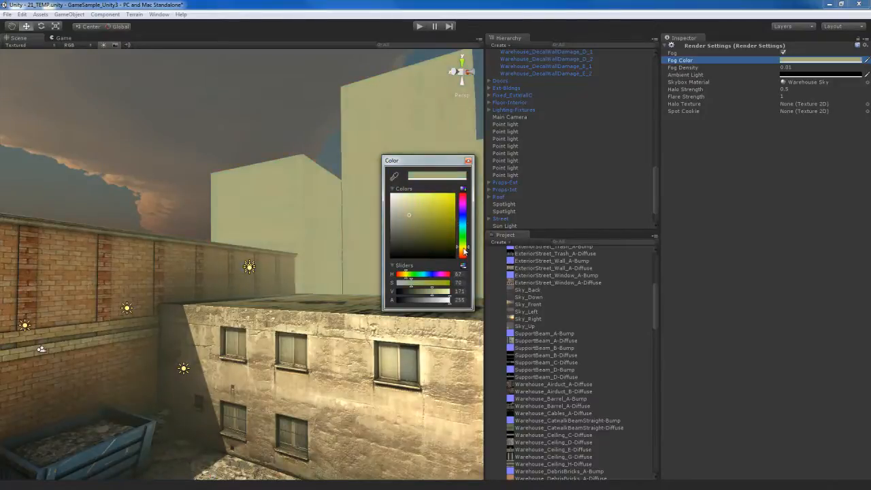
pyautogui.moveTo(414, 217)
pyautogui.mouseDown()
pyautogui.moveTo(419, 202)
pyautogui.moveTo(412, 201)
pyautogui.mouseUp()
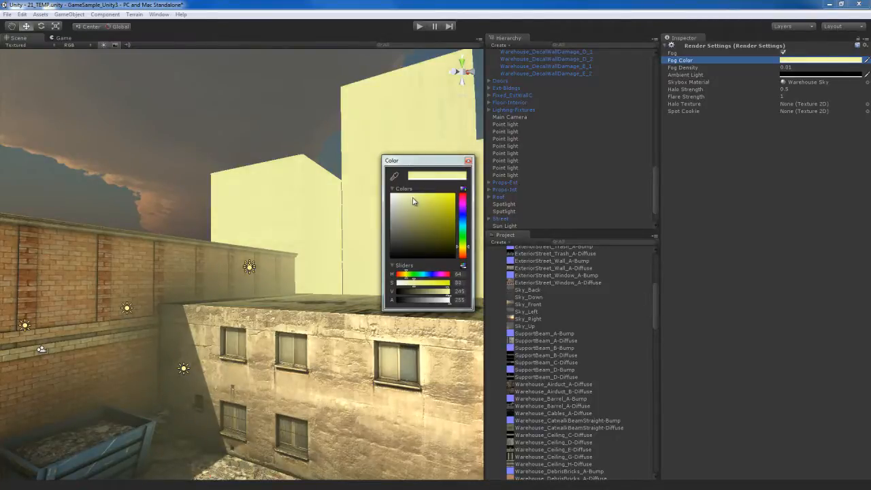
pyautogui.click(464, 253)
pyautogui.click(468, 160)
pyautogui.moveTo(325, 289); pyautogui.dragTo(397, 292, button='right')
pyautogui.moveTo(263, 296); pyautogui.dragTo(316, 299, button='right')
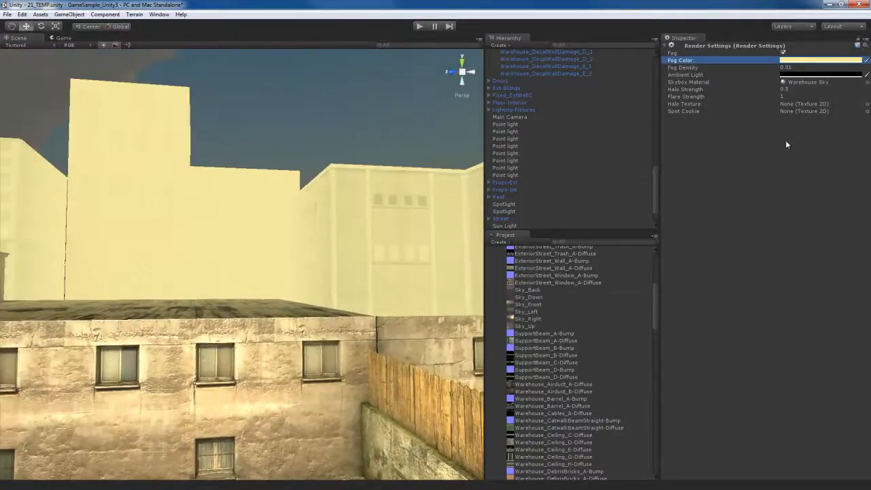
# Set the Fog Density to 0.005 in the Render Settings.
pyautogui.click(685, 68)
pyautogui.click(805, 69)
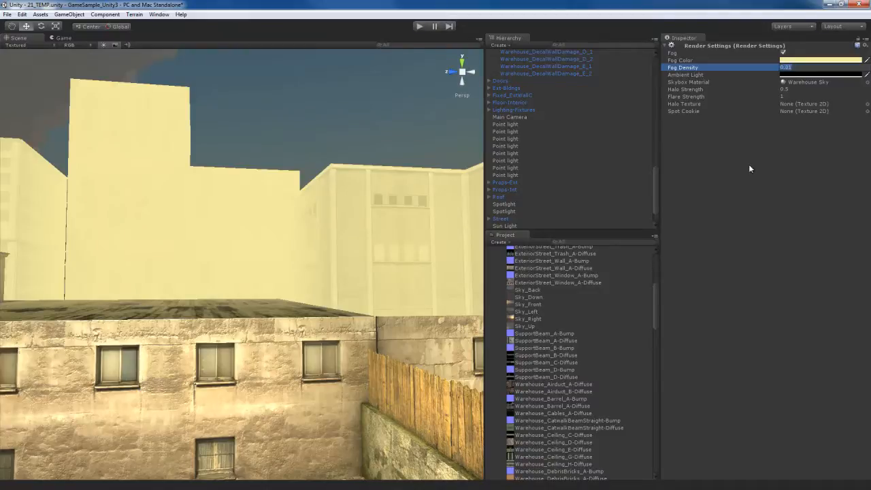
pyautogui.click(806, 68)
pyautogui.moveTo(806, 68); pyautogui.dragTo(768, 69)
pyautogui.write('0.0')
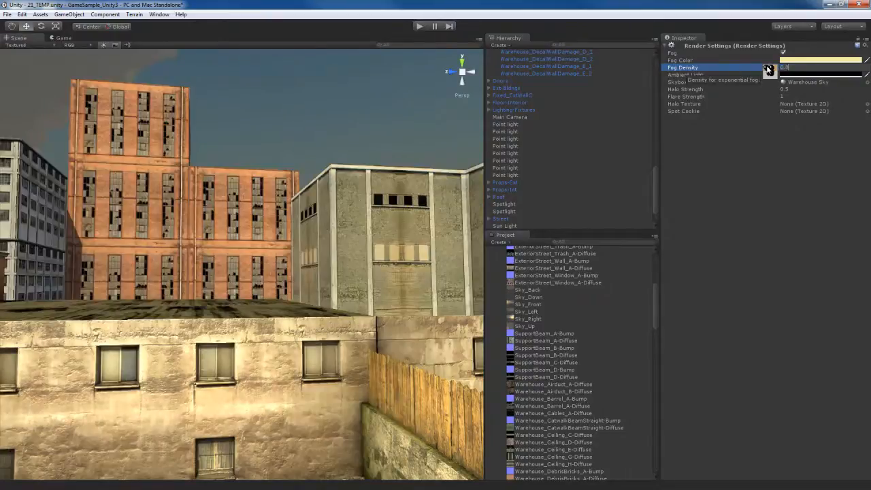
pyautogui.write('05')
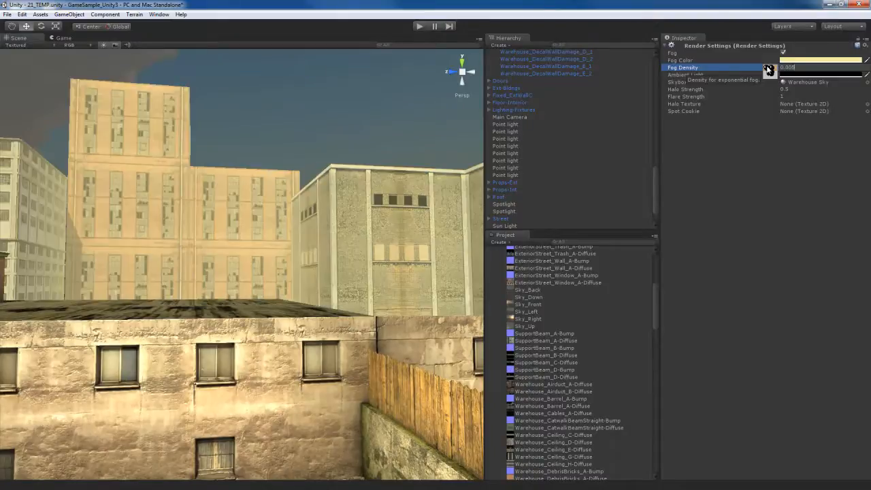
# Move inside the warehouse and compare the interior with Fog disabled and enabled, leaving Fog on.
pyautogui.keyDown('alt'); pyautogui.moveTo(304, 290); pyautogui.dragTo(367, 234); pyautogui.keyUp('alt')
pyautogui.keyDown('alt'); pyautogui.moveTo(301, 280); pyautogui.dragTo(326, 299); pyautogui.keyUp('alt')
pyautogui.keyDown('alt'); pyautogui.moveTo(247, 305); pyautogui.dragTo(396, 340); pyautogui.keyUp('alt')
pyautogui.scroll(10, 398, 342)
pyautogui.keyDown('alt'); pyautogui.moveTo(317, 328); pyautogui.dragTo(350, 312); pyautogui.keyUp('alt')
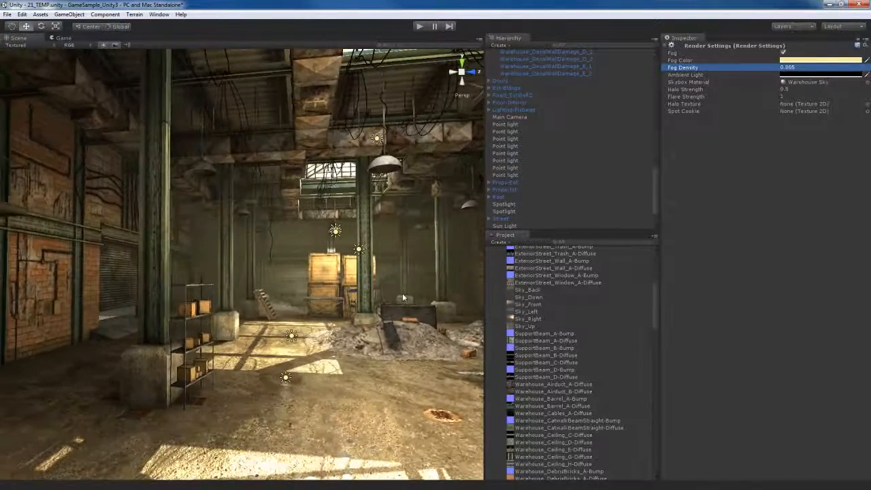
pyautogui.click(783, 53)
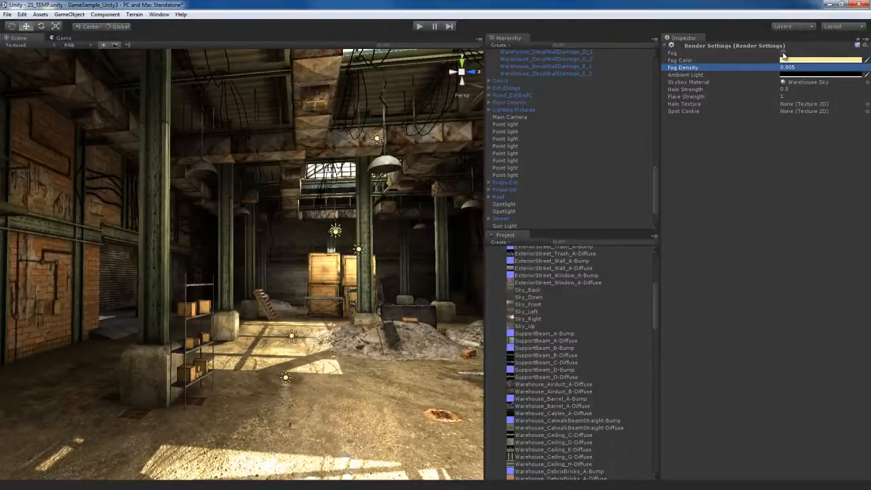
pyautogui.click(783, 53)
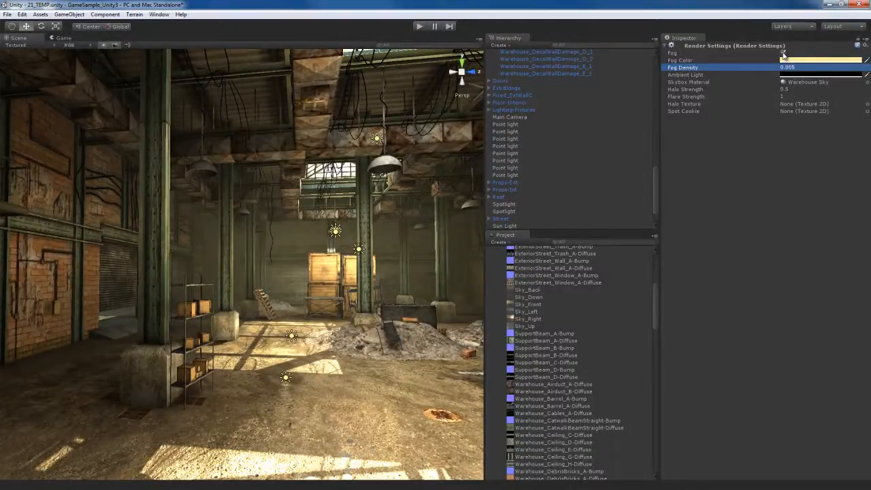
# Darken the Fog Color to a muted yellow by lowering its brightness value, keeping the hue and saturation.
pyautogui.moveTo(238, 295); pyautogui.dragTo(311, 285, button='right')
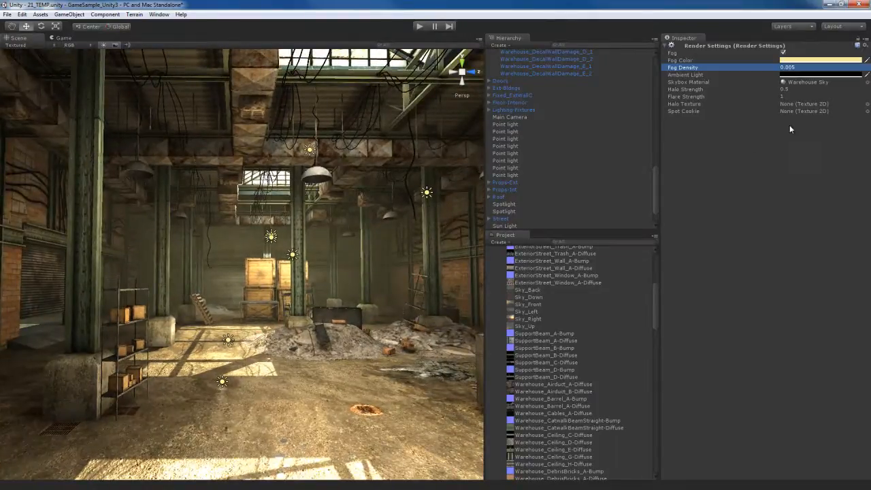
pyautogui.click(791, 60)
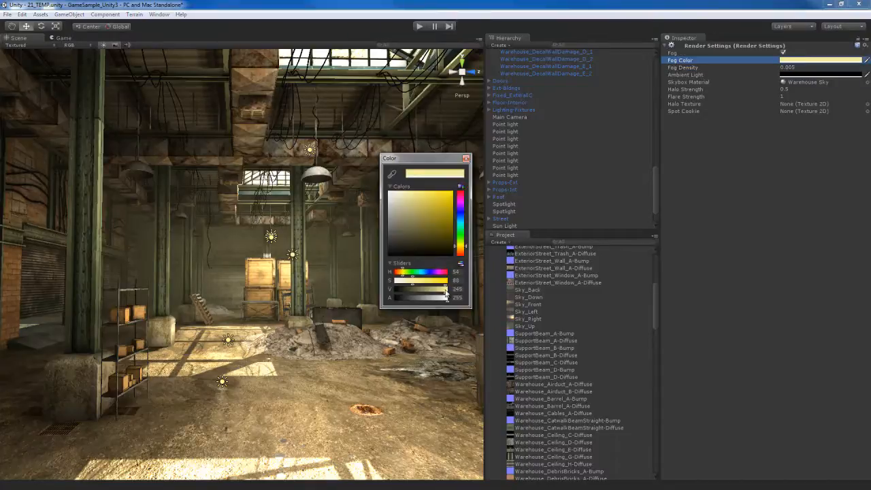
pyautogui.moveTo(445, 291); pyautogui.dragTo(421, 293)
pyautogui.click(466, 159)
# Inspect the darker fog around the crates, columns and far walls of the warehouse, comparing Fog disabled and enabled and leaving it on.
pyautogui.moveTo(338, 363); pyautogui.dragTo(363, 371, button='right')
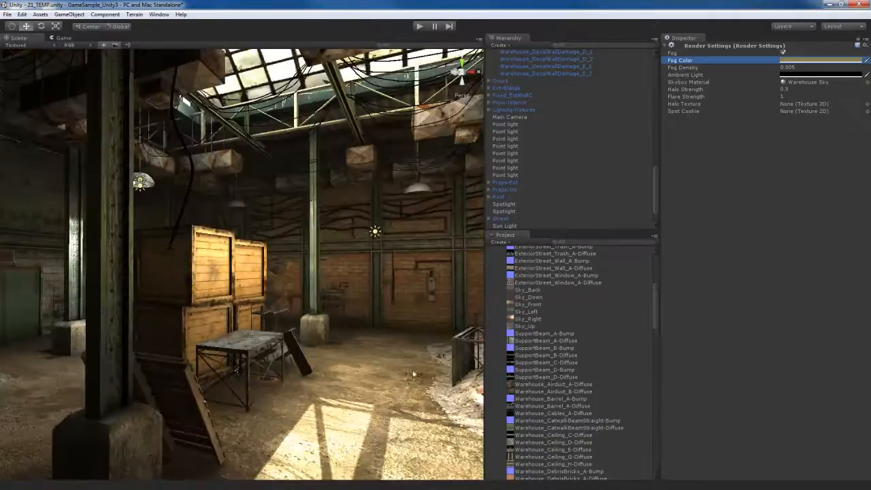
pyautogui.moveTo(340, 367); pyautogui.dragTo(265, 354, button='right')
pyautogui.press('w')
pyautogui.moveTo(387, 352); pyautogui.dragTo(450, 341, button='right')
pyautogui.press('w')
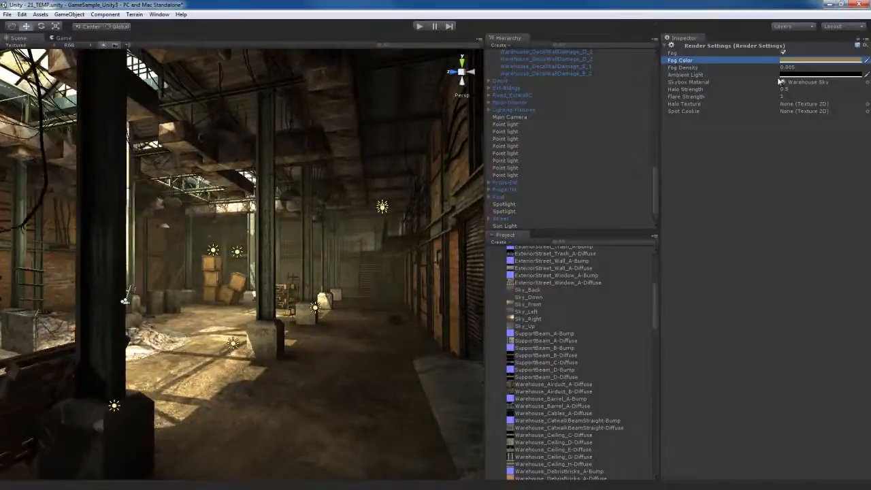
pyautogui.click(783, 52)
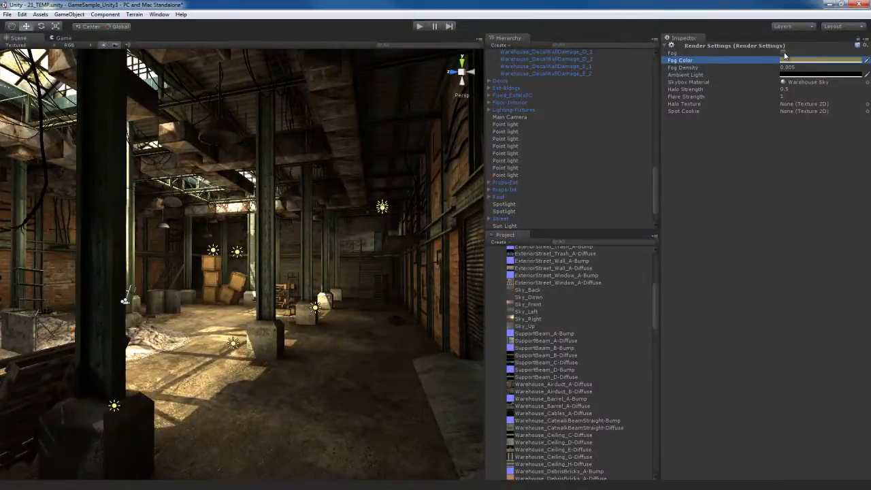
pyautogui.click(783, 53)
pyautogui.moveTo(306, 294)
pyautogui.mouseDown(button='right')
pyautogui.moveTo(268, 306)
pyautogui.moveTo(188, 305)
pyautogui.moveTo(312, 299)
pyautogui.mouseUp(button='right')
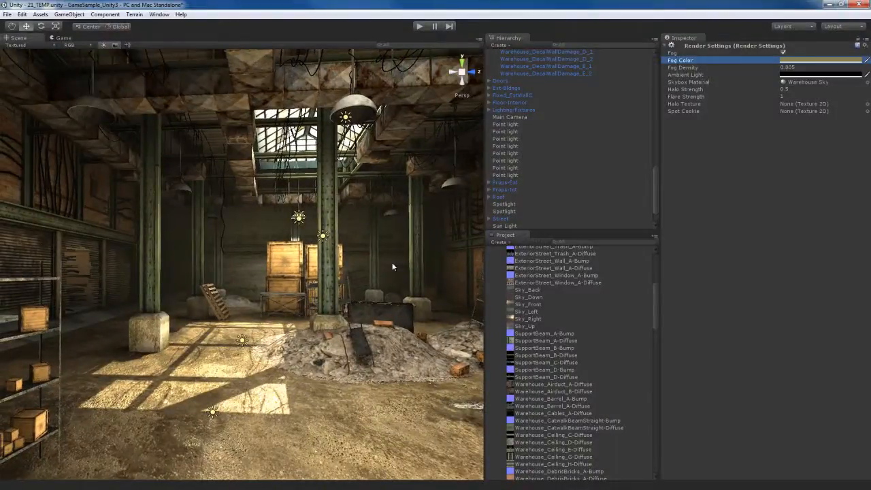
pyautogui.moveTo(388, 274)
pyautogui.mouseDown(button='right')
pyautogui.moveTo(367, 287)
pyautogui.moveTo(388, 288)
pyautogui.mouseUp(button='right')
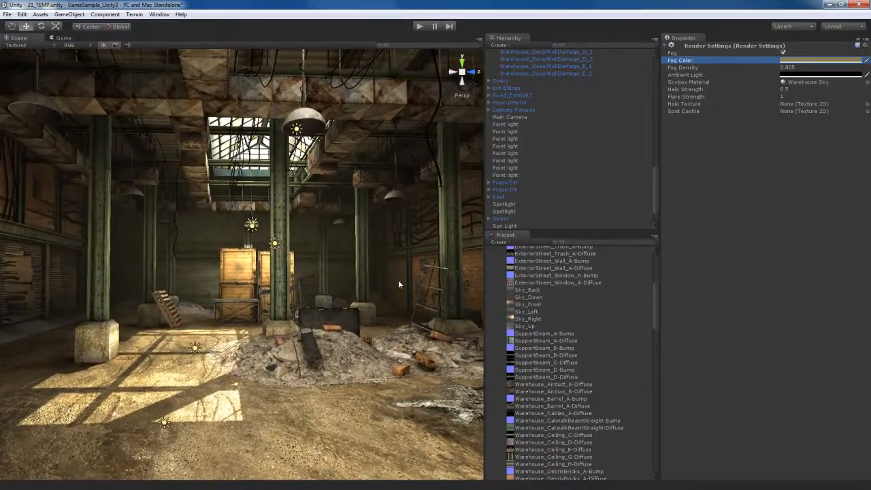